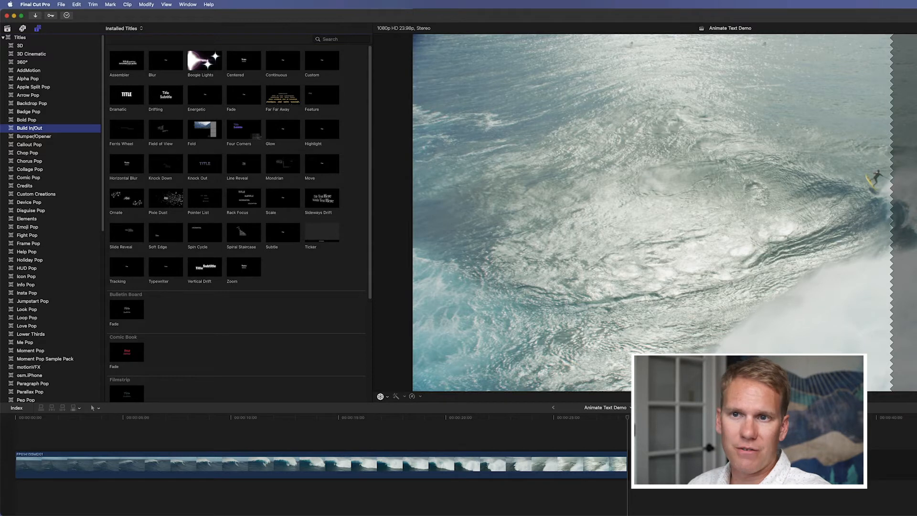
Append the Energetic, Dramatic and Vertical Drift titles from Build In/Out to the end of the timeline
left_click(203, 101)
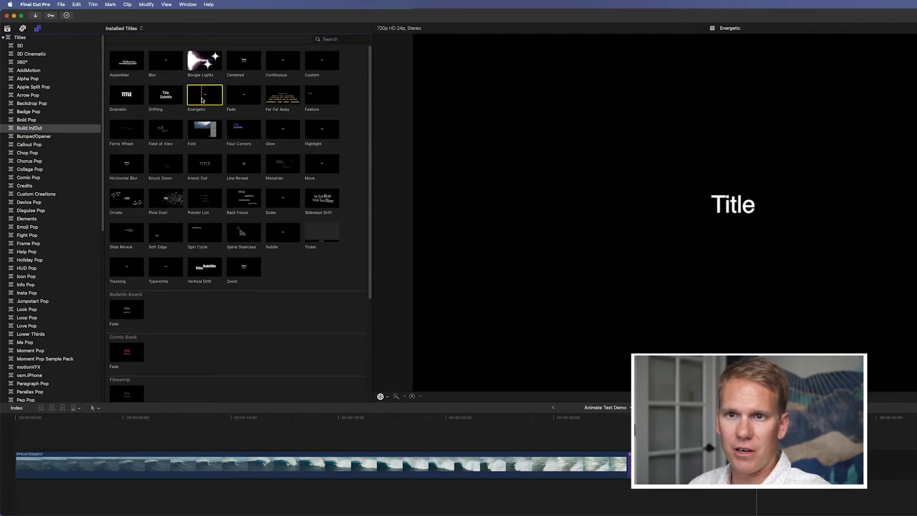
left_click(142, 98)
key("e")
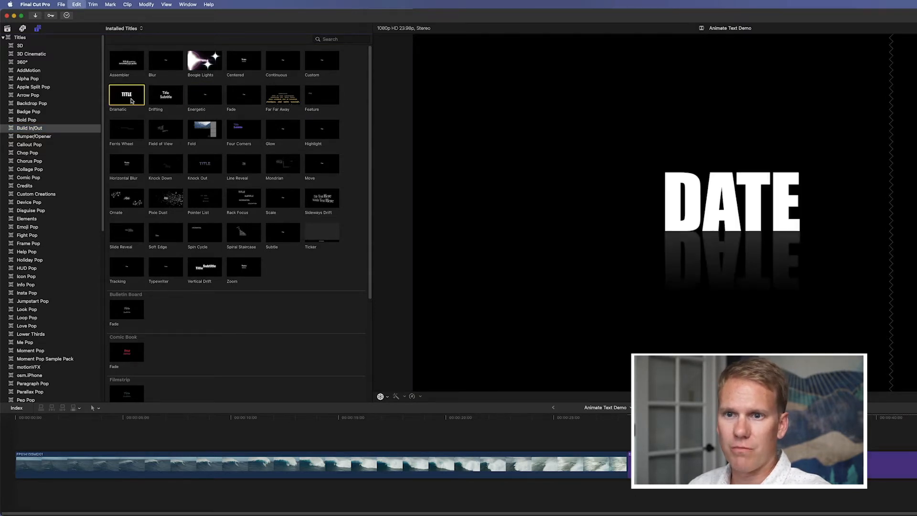
left_click(164, 238)
left_click(218, 274)
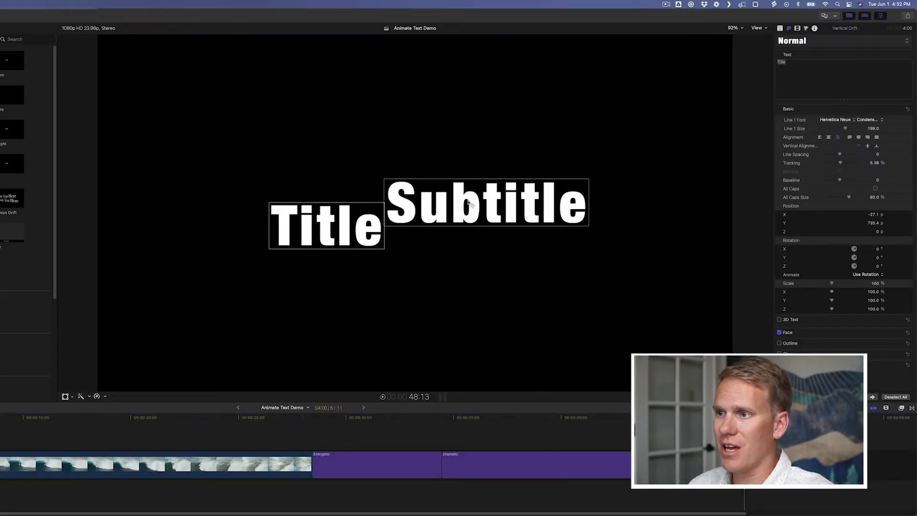
Replace the Vertical Drift title's text with "FCPX" and its subtitle with "TEXT"
left_click(805, 69)
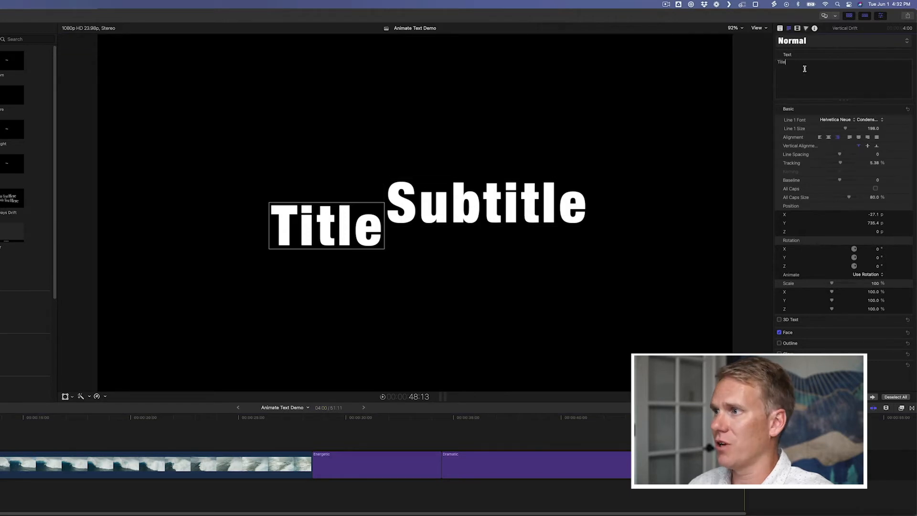
type("FCPX")
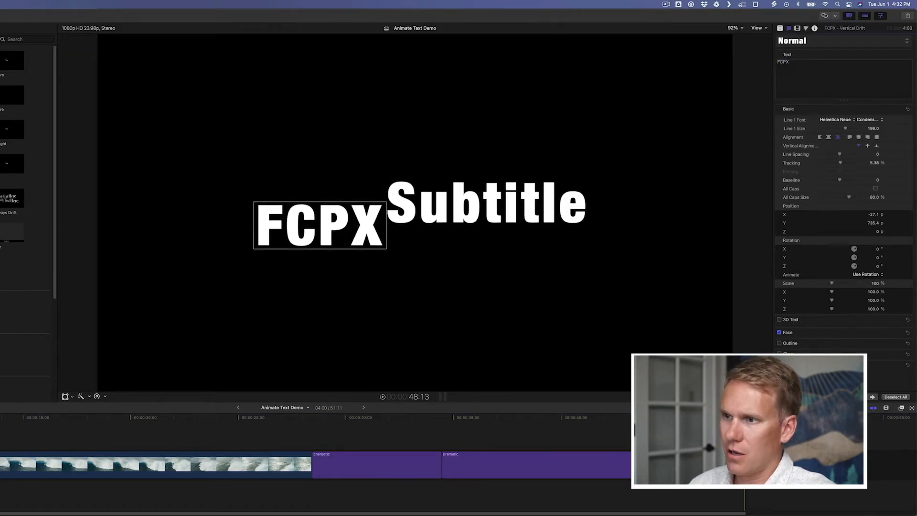
left_click(524, 207)
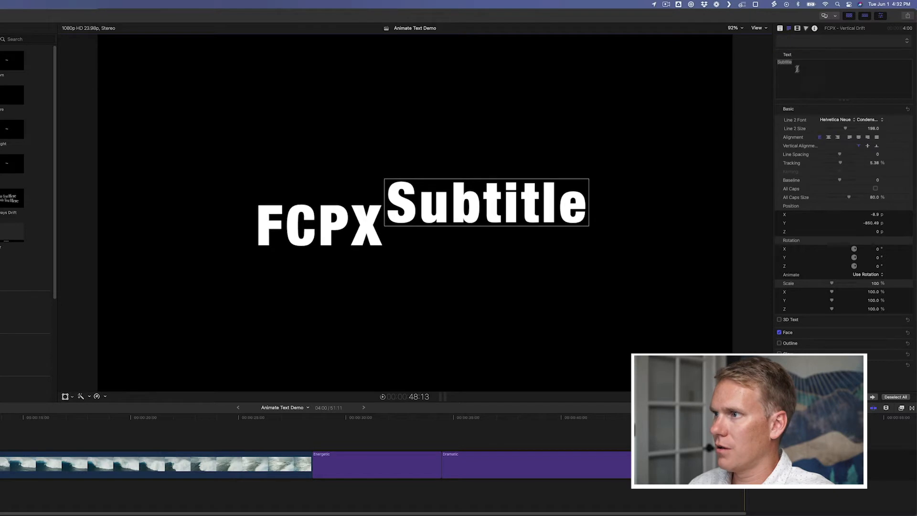
left_click_drag(801, 65, 776, 63)
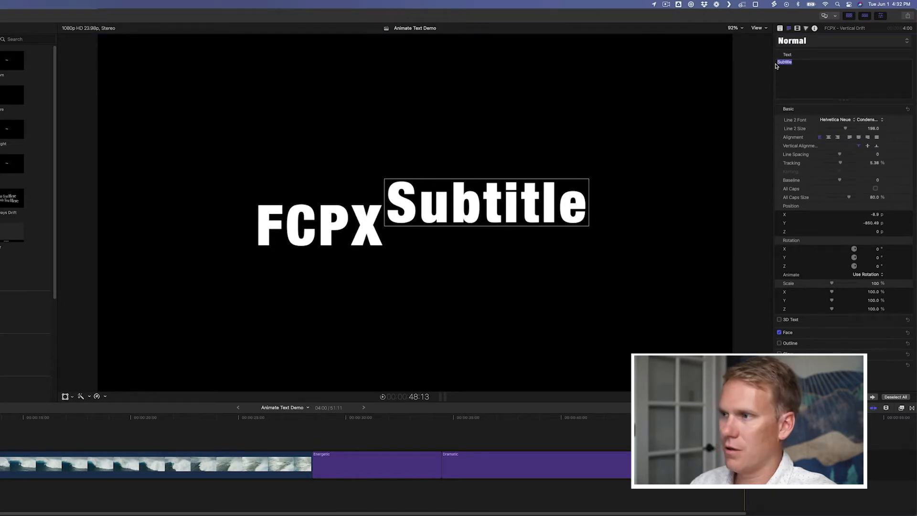
type("TEXT")
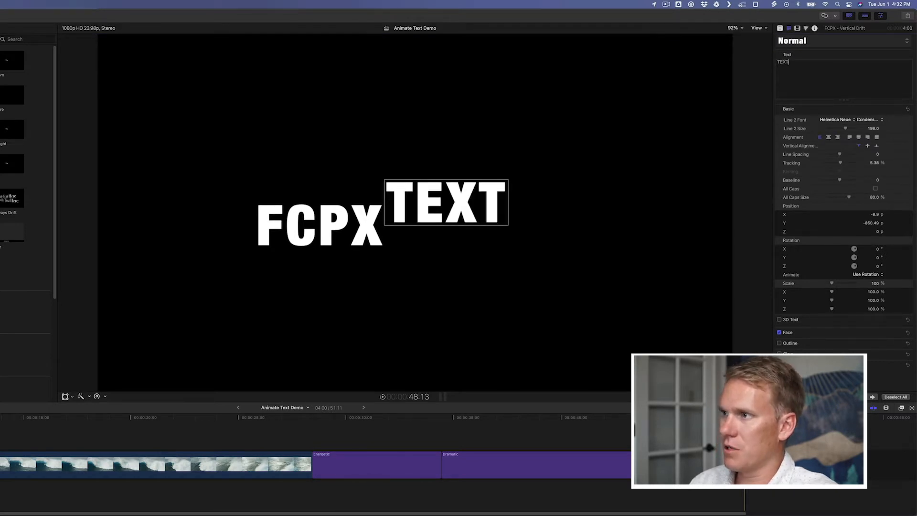
key("space")
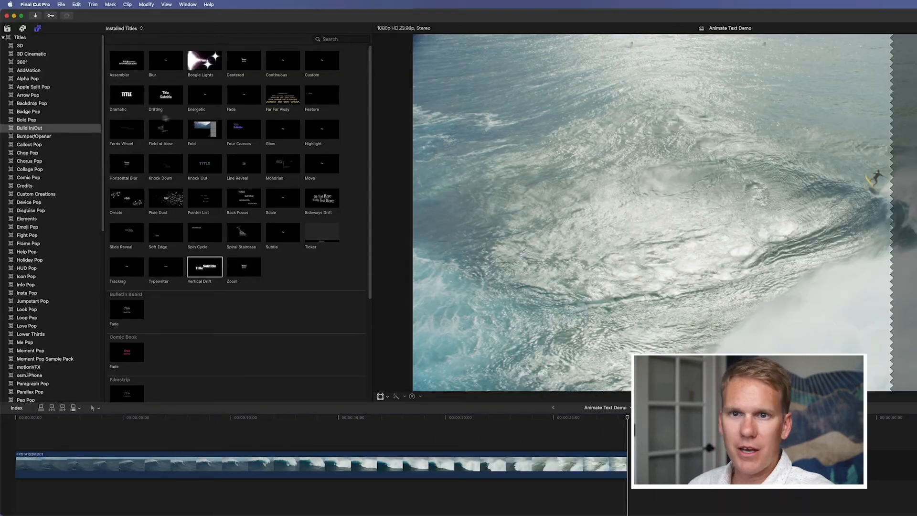
Look through the titles in the Bumper/Opener category
left_click(52, 138)
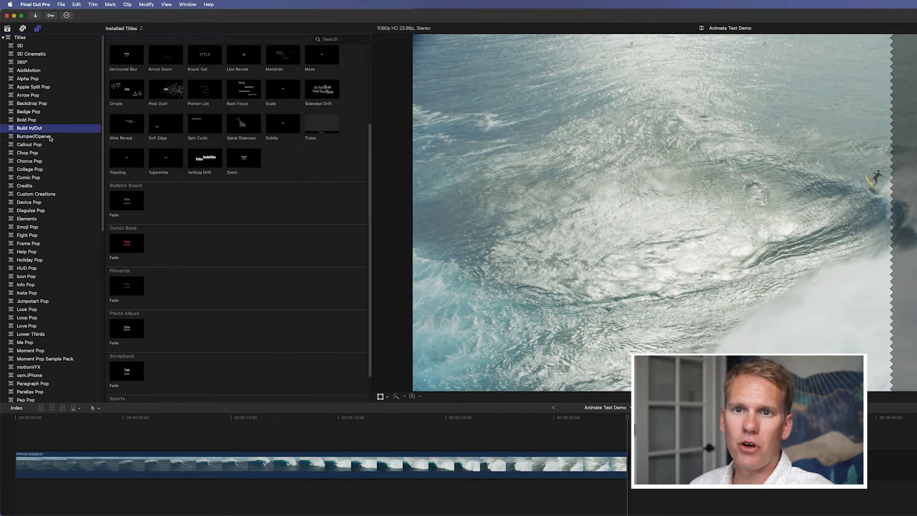
left_click(50, 137)
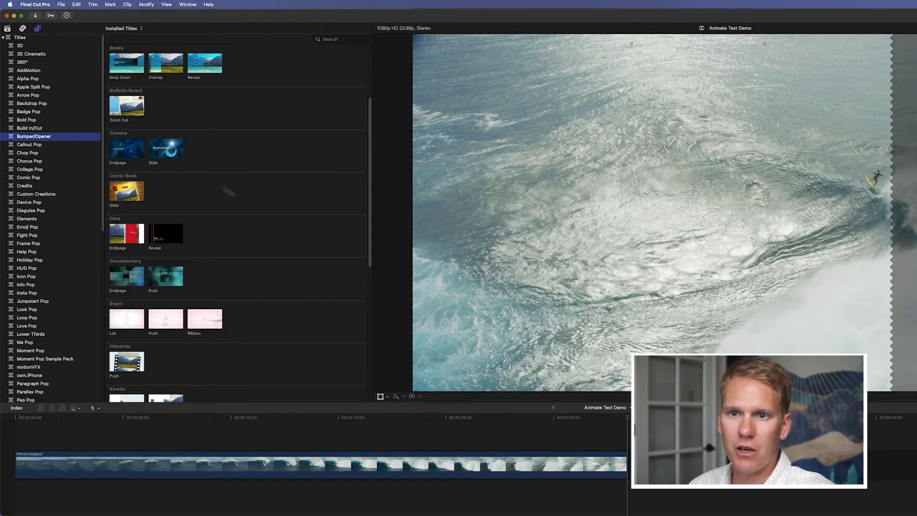
scroll(185, 111, "up", 5)
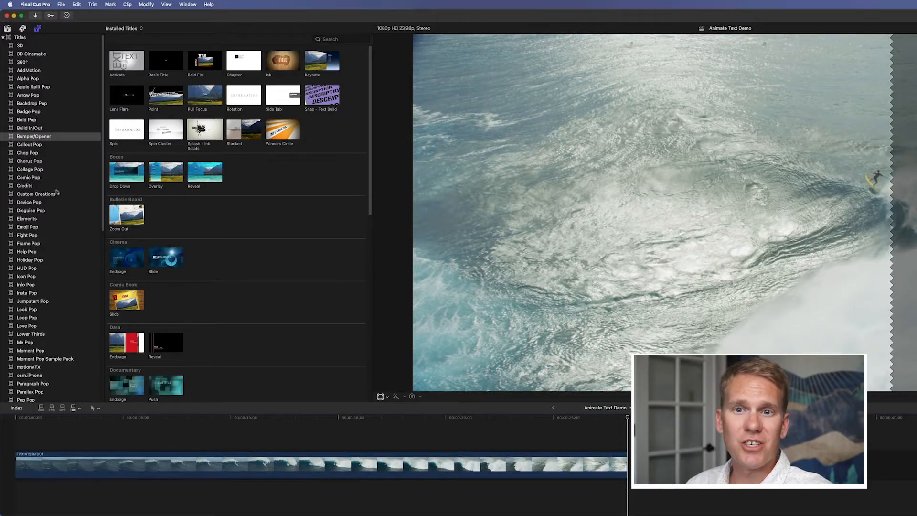
Append the Bulletin Board Push, Slide and Turn titles from Credits after the surf clip and skim through them
left_click(52, 187)
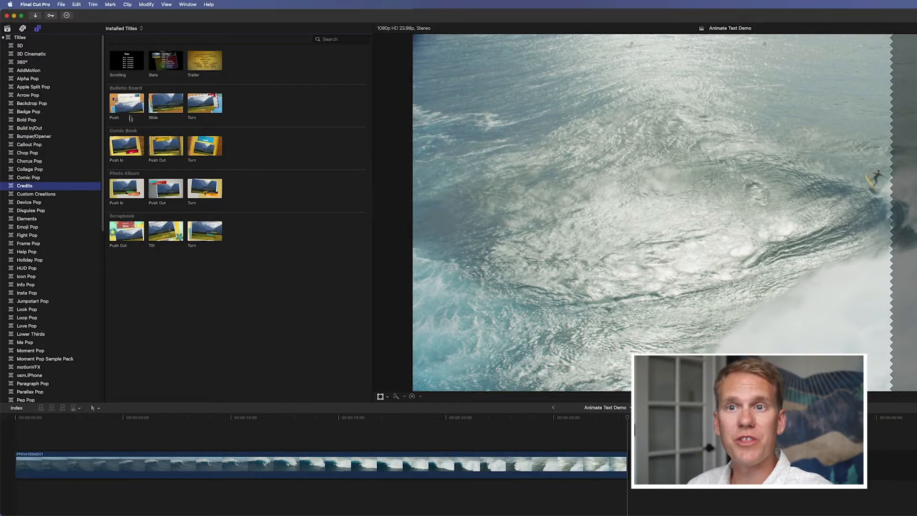
left_click(129, 109)
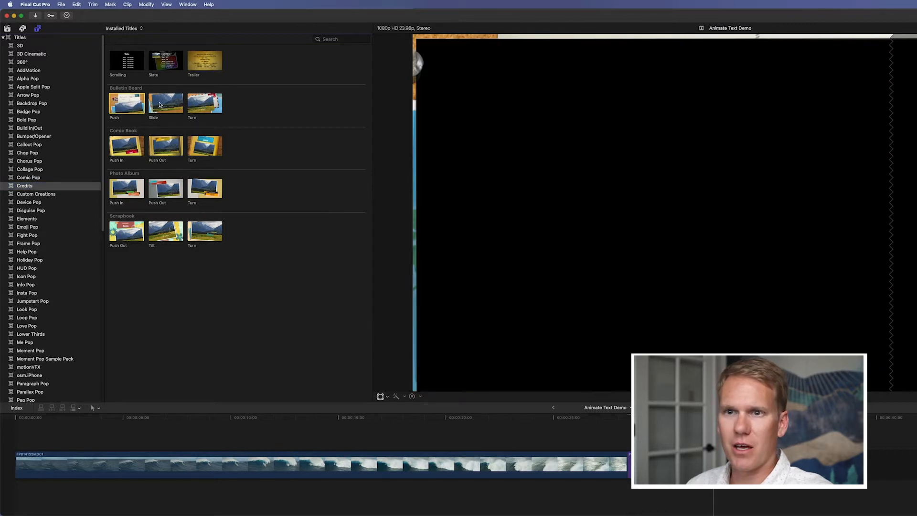
left_click(160, 104)
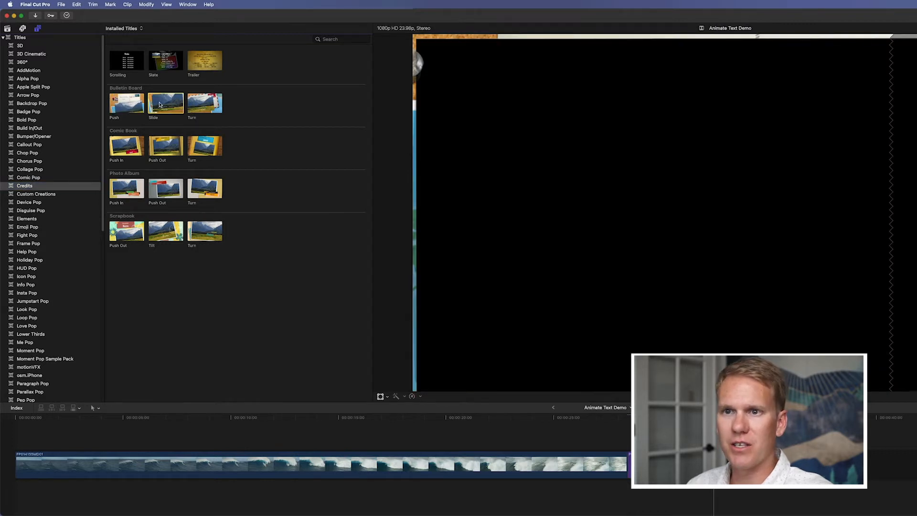
left_click(205, 103)
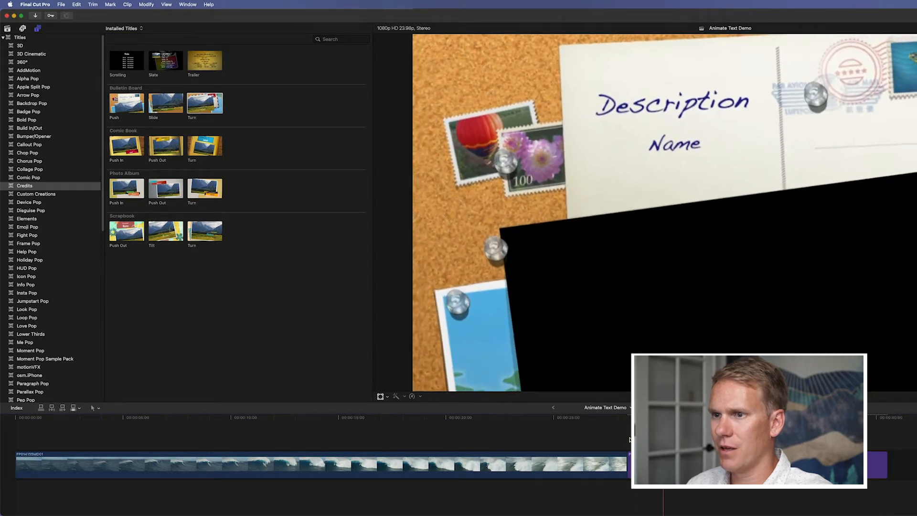
left_click_drag(635, 461, 222, 425)
left_click(278, 425)
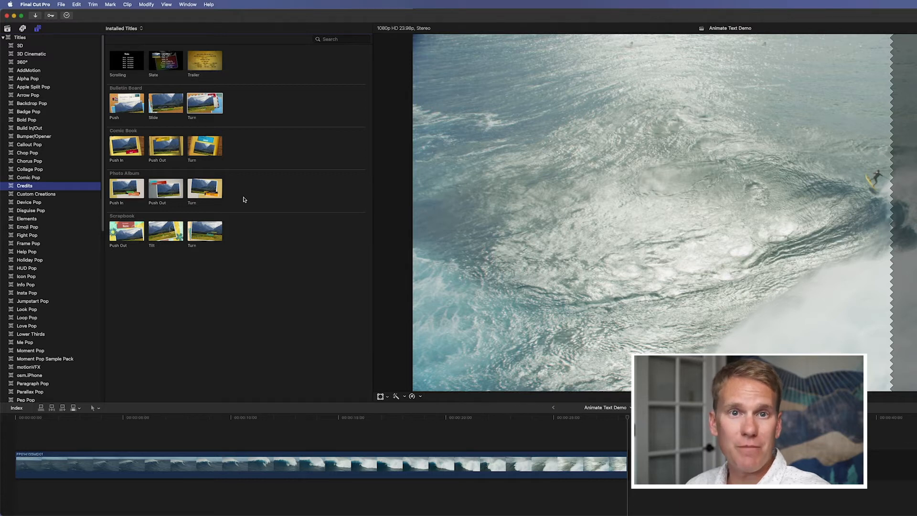
Browse the Elements and Social title categories and preview the Bump Basic title
left_click(27, 219)
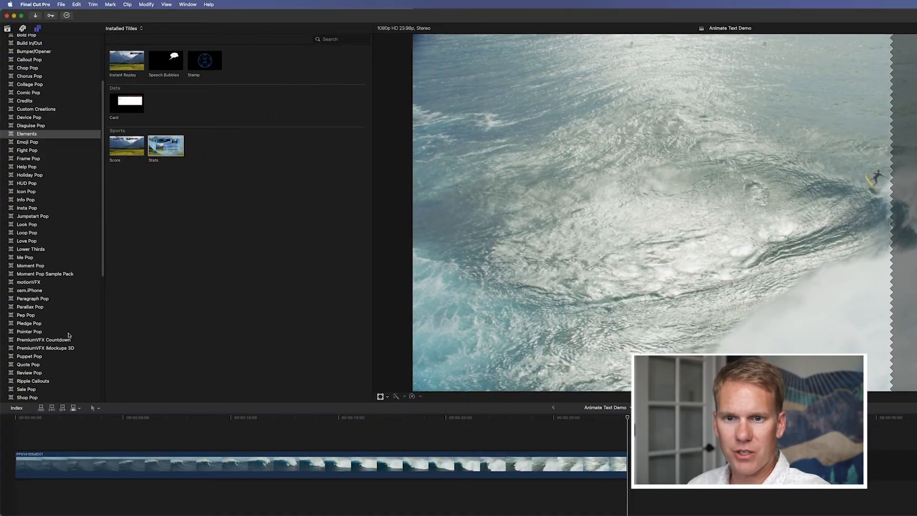
scroll(68, 335, "down", 5)
left_click(24, 350)
scroll(47, 311, "down", 5)
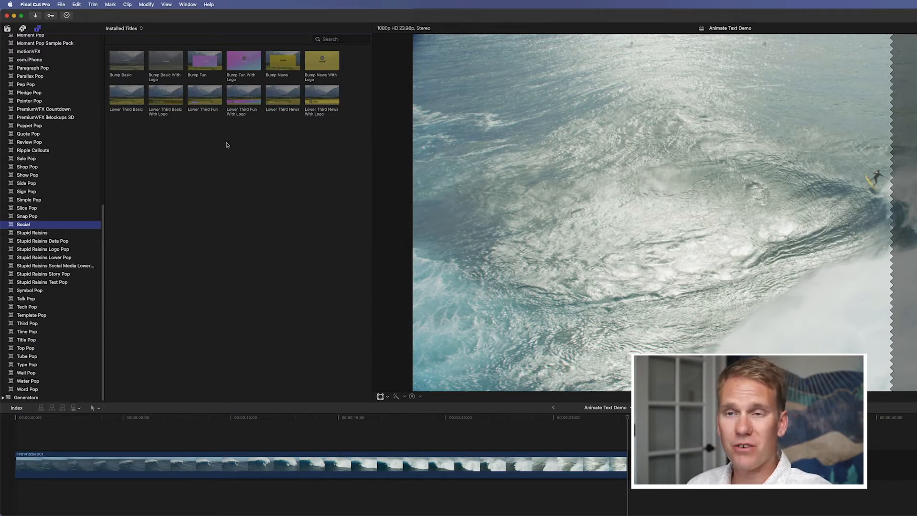
left_click(135, 68)
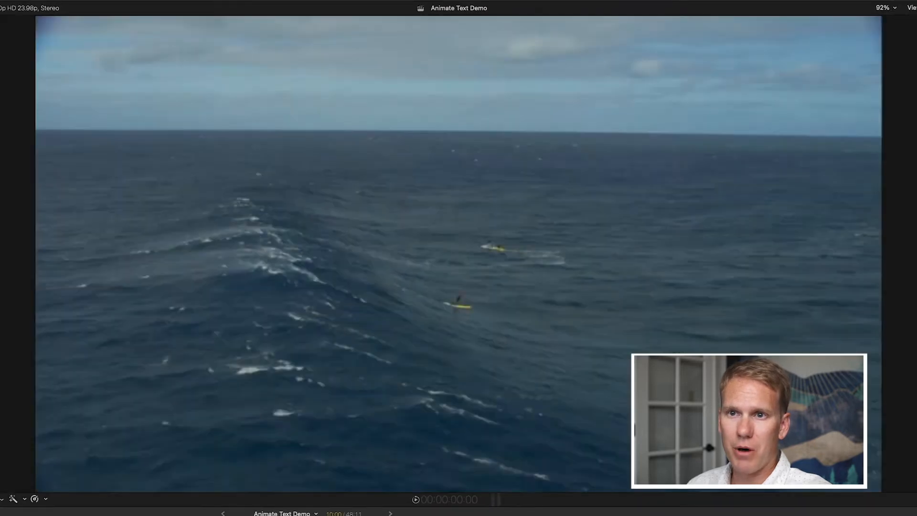
key("space")
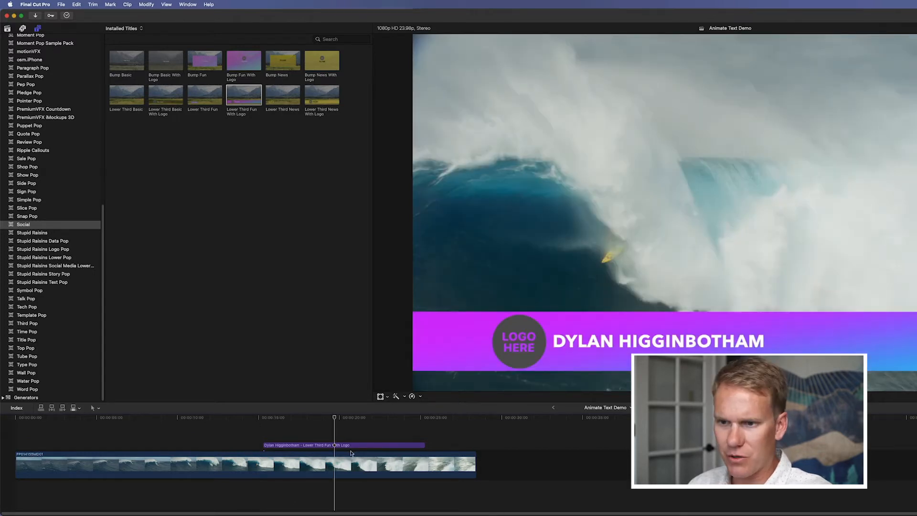
Change the font of the Lower Third Fun With Logo title above the surf clip to Doctor Glitch
left_click(352, 447)
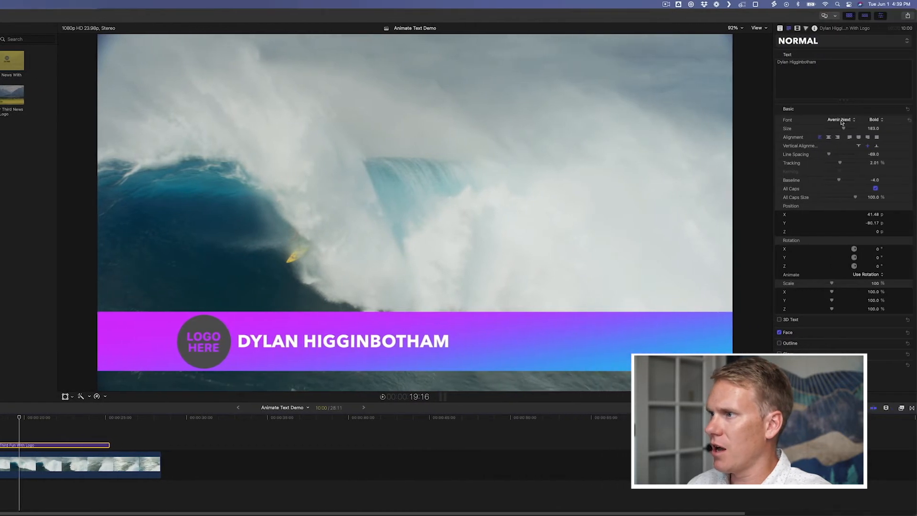
left_click(841, 120)
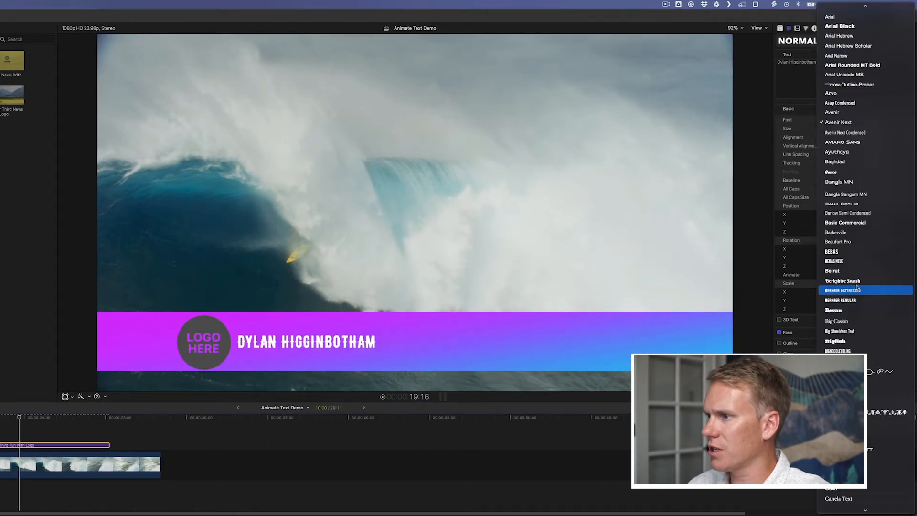
scroll(851, 264, "down", 10)
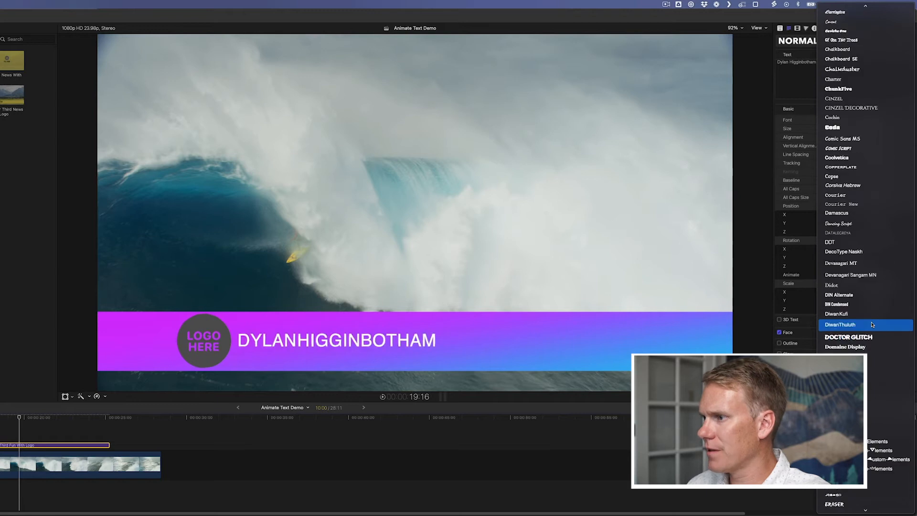
left_click(843, 322)
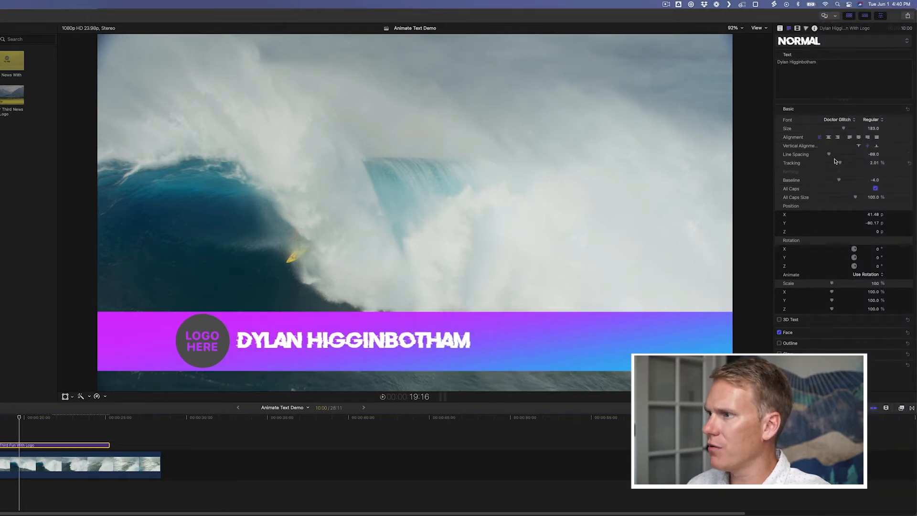
Increase the lower third's tracking to about 12.9% and move its text slightly right to about X 141, Y -85
left_click_drag(840, 164, 842, 163)
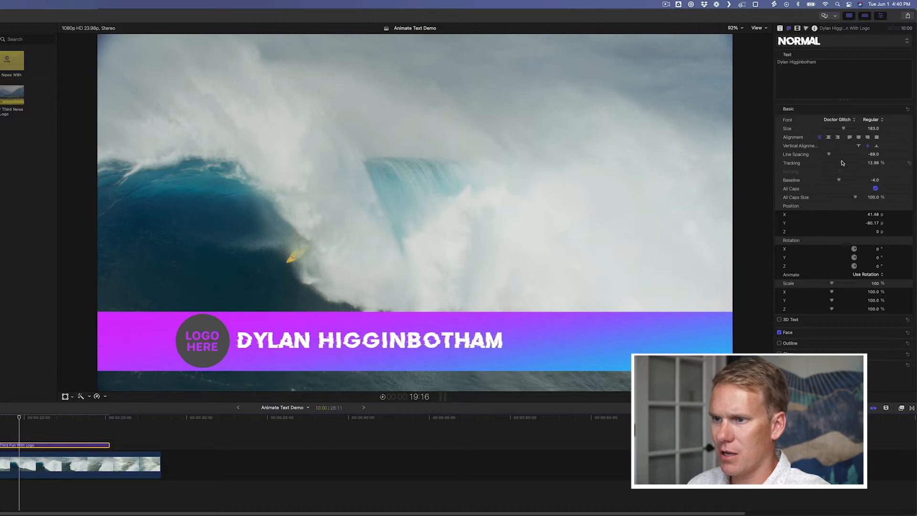
left_click_drag(304, 349, 314, 348)
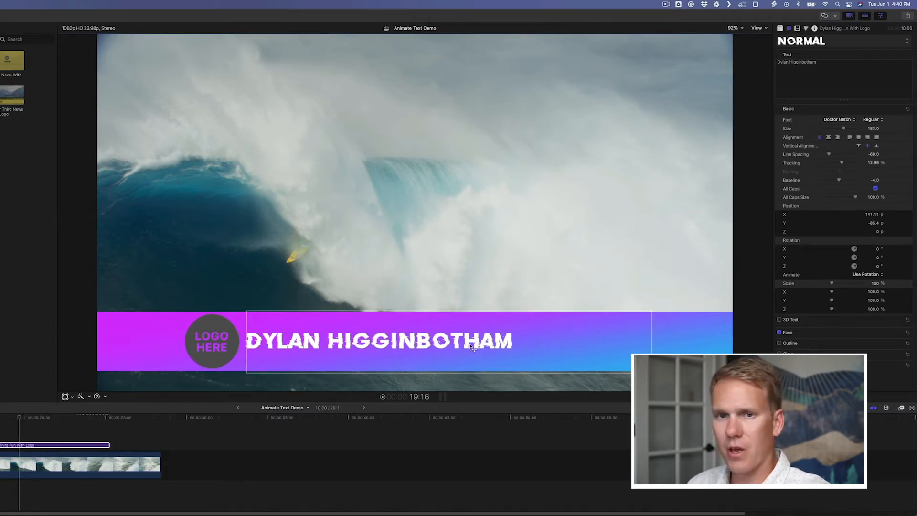
left_click(900, 333)
left_click(883, 351)
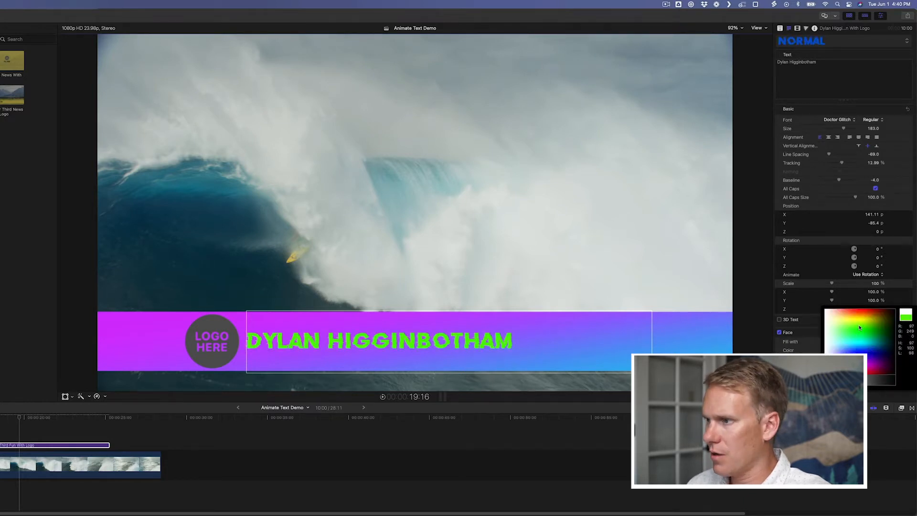
key("Escape")
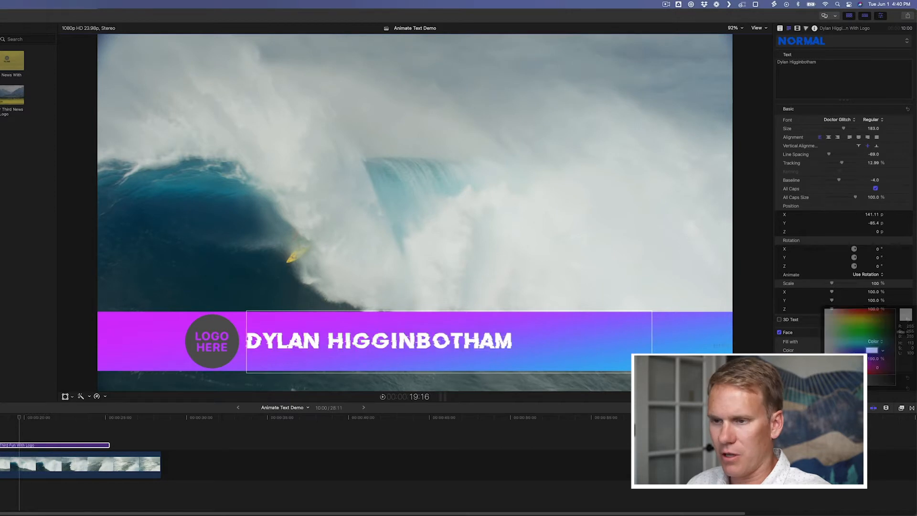
Turn off the lower third's Build In and Build Out animations, play the title without them, and re-enable both
left_click(780, 28)
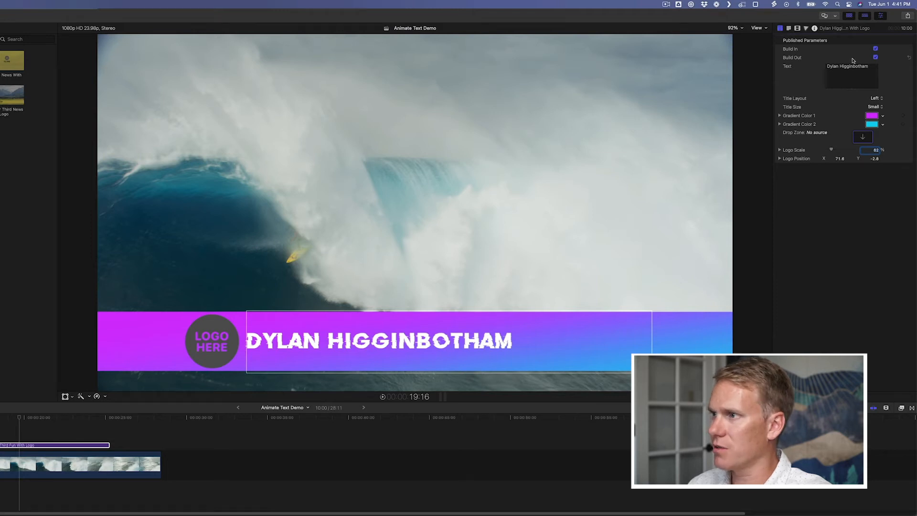
left_click(876, 50)
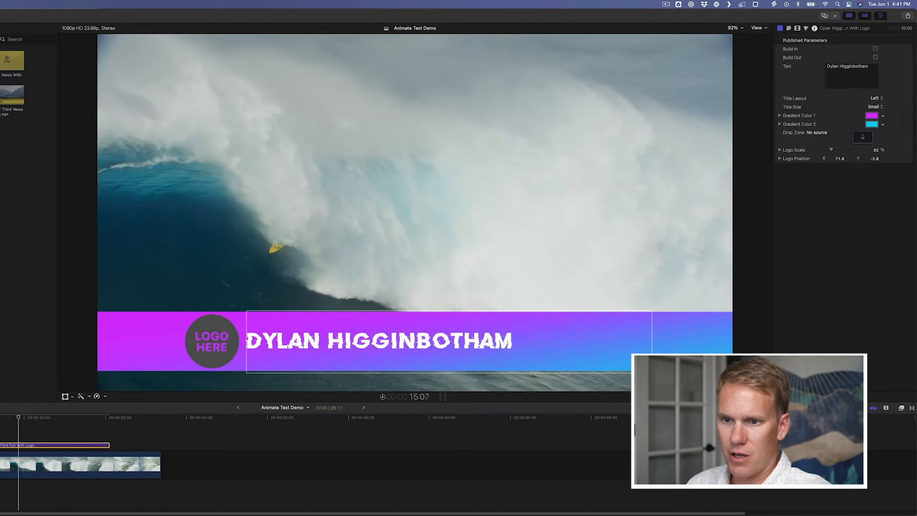
key("space")
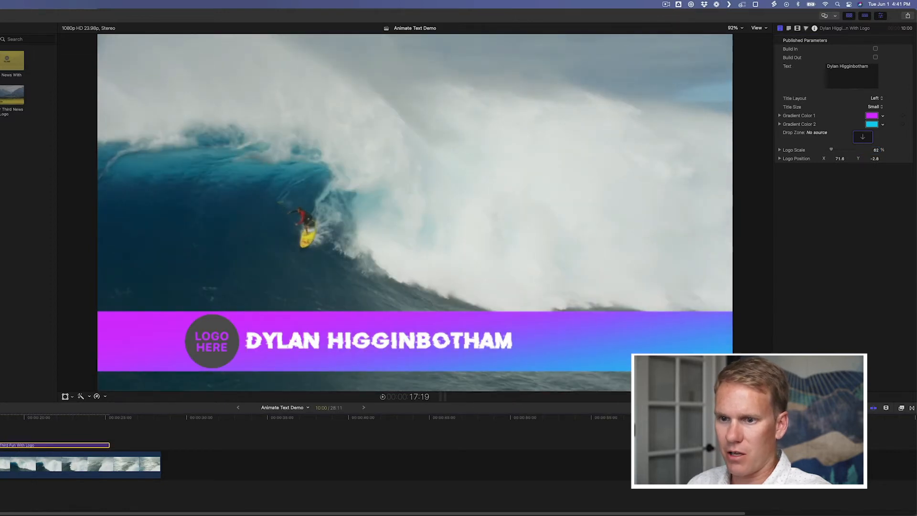
left_click(876, 49)
left_click(877, 57)
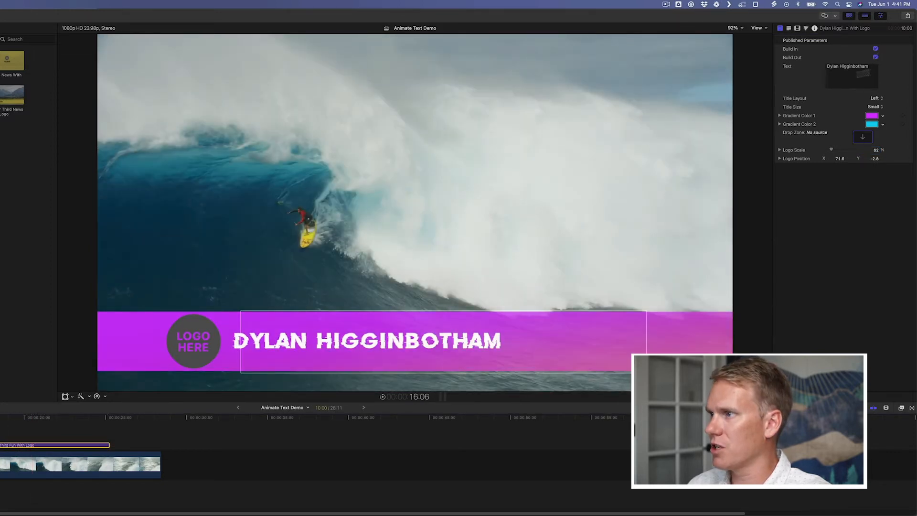
Set the lower third's Title Layout to Centered
left_click(878, 100)
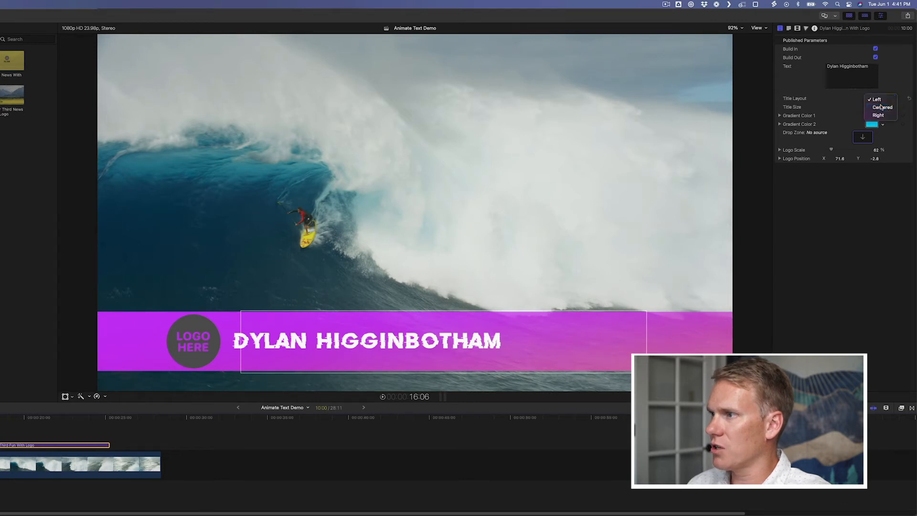
left_click(881, 107)
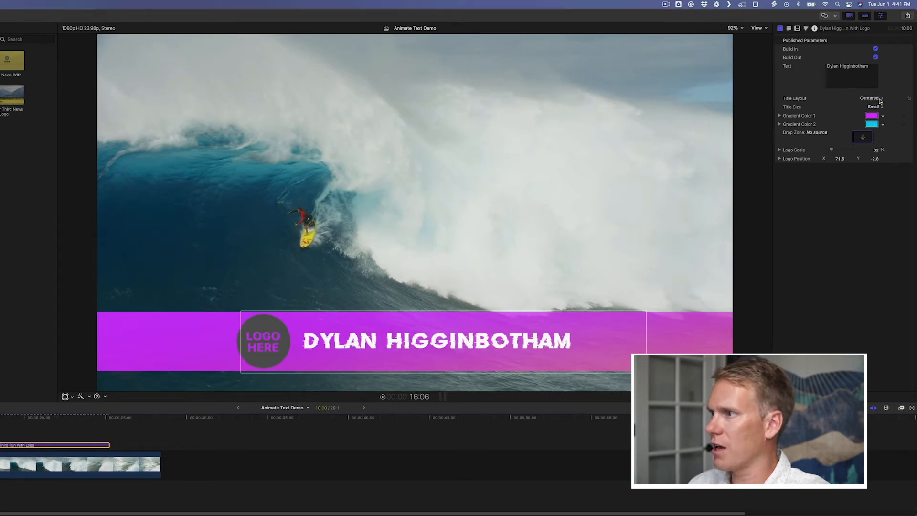
Try the Title Size options on the lower third and leave it at Medium
left_click(881, 107)
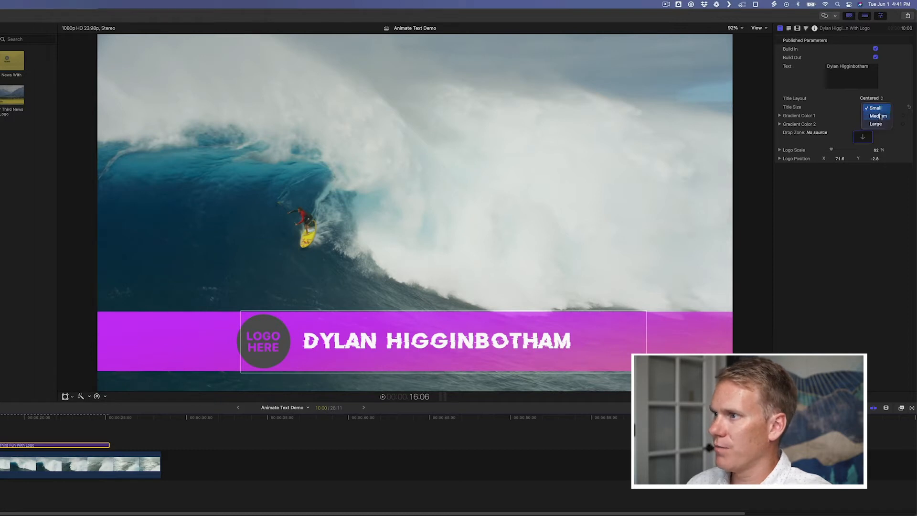
left_click(880, 118)
left_click(877, 108)
left_click(878, 118)
left_click(876, 108)
left_click(876, 99)
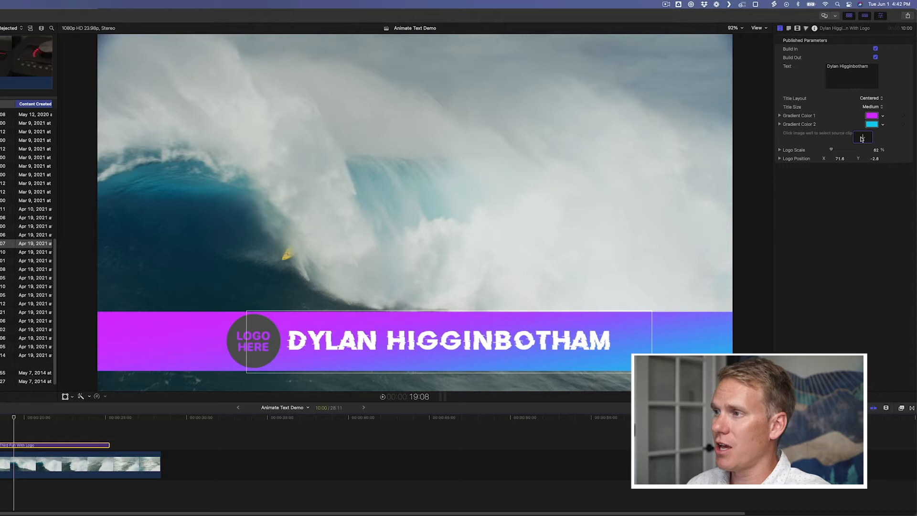
Fill the lower third's logo drop zone with the clip FP013256HD01 and adjust the logo's horizontal position
left_click(864, 138)
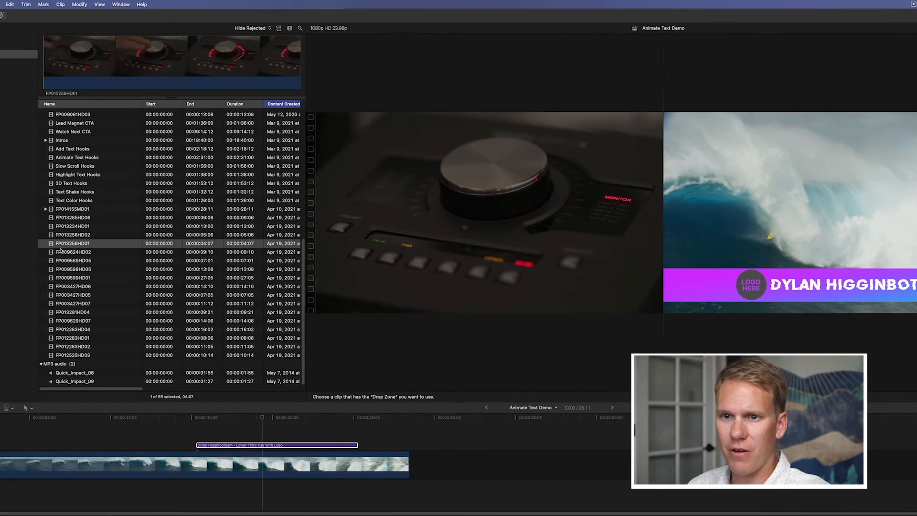
left_click(180, 244)
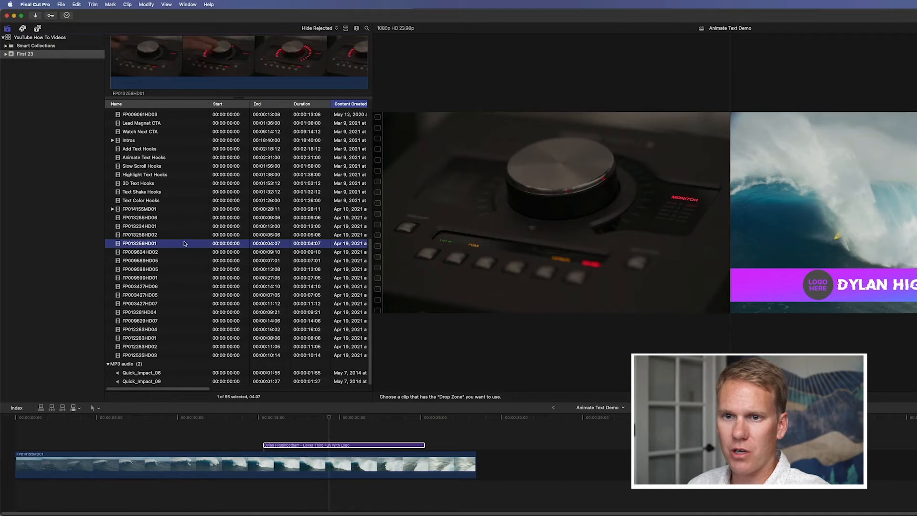
left_click(150, 250)
left_click(158, 244)
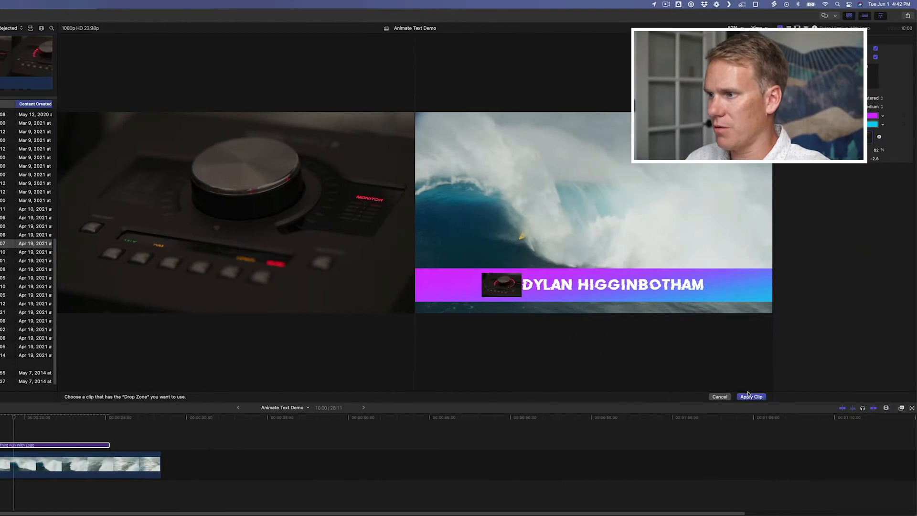
left_click(894, 396)
left_click(16, 445)
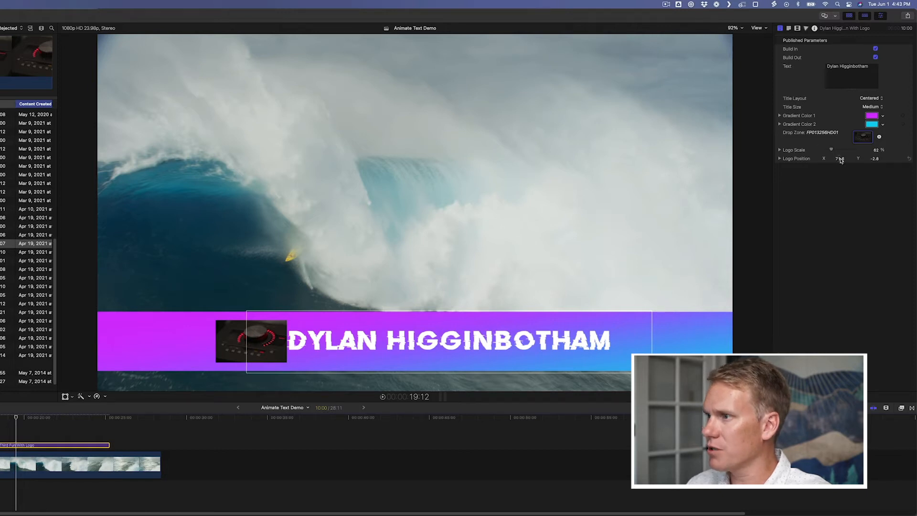
left_click_drag(840, 159, 829, 159)
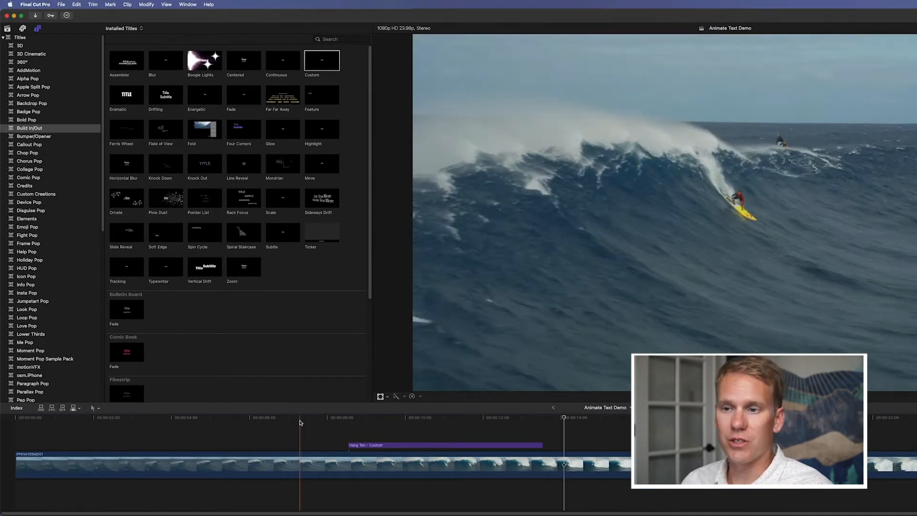
Add the Custom title from the Build In/Out category above the surf clip, starting at about 16:02
left_click(77, 128)
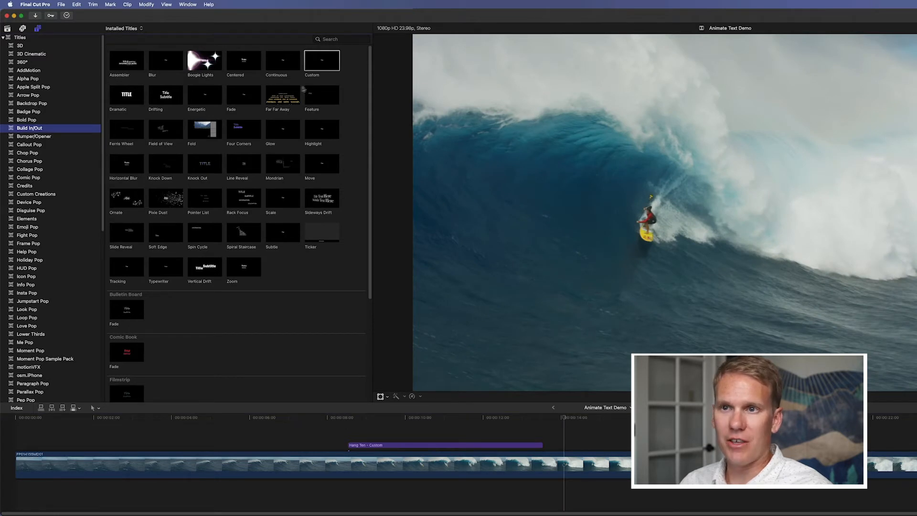
left_click_drag(315, 65, 644, 438)
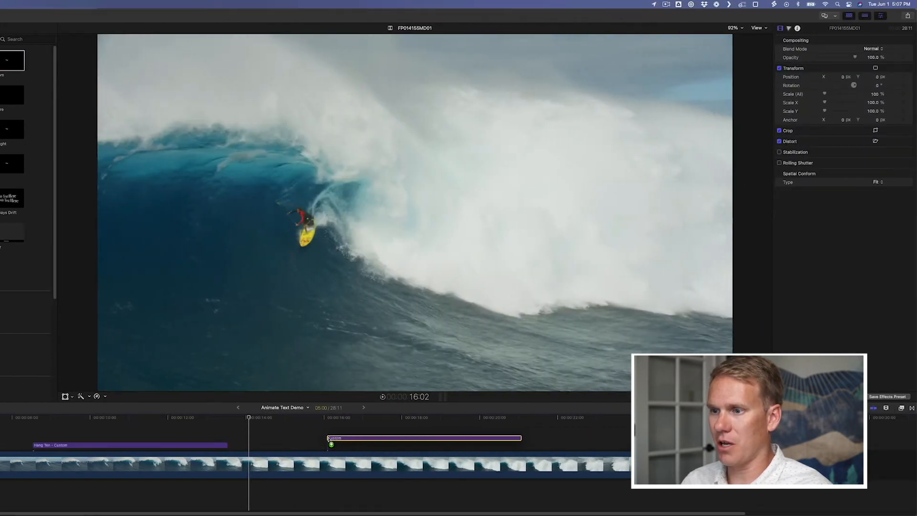
left_click_drag(330, 438, 329, 439)
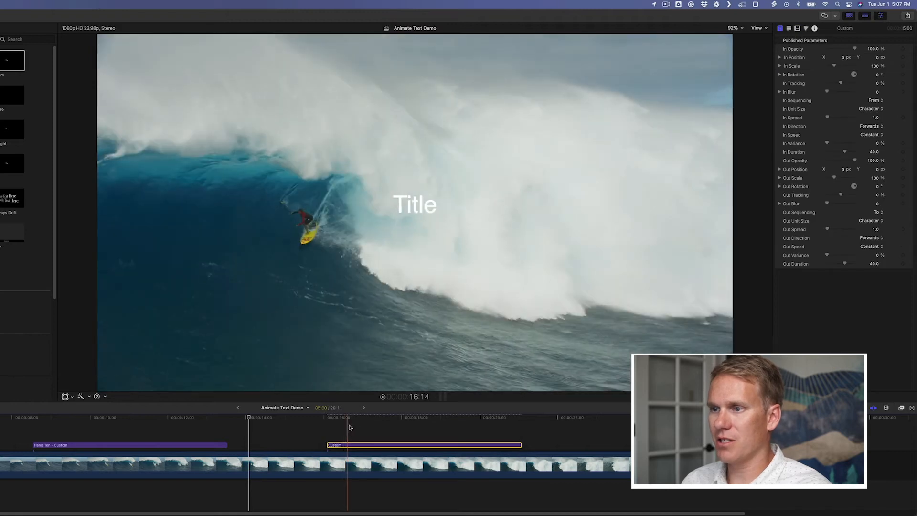
left_click(423, 424)
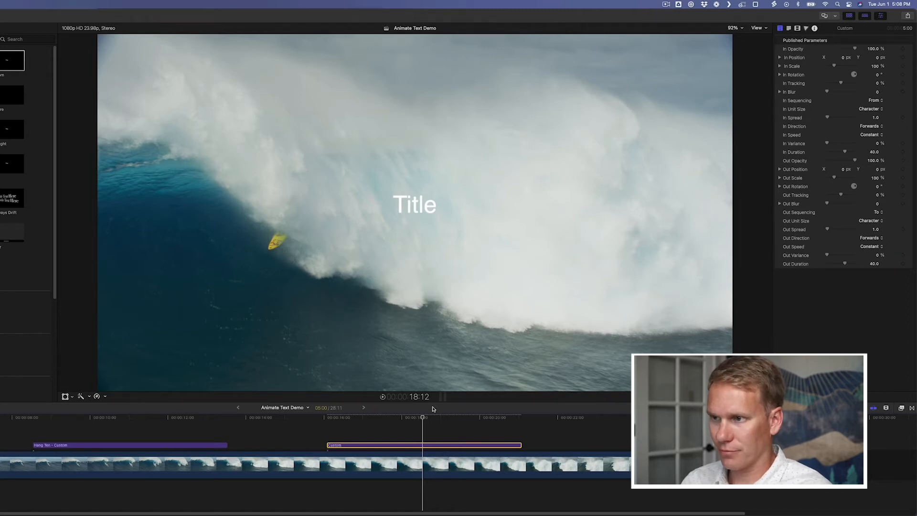
Replace the placeholder text of the new Custom title with "Hang Ten"
double_click(411, 206)
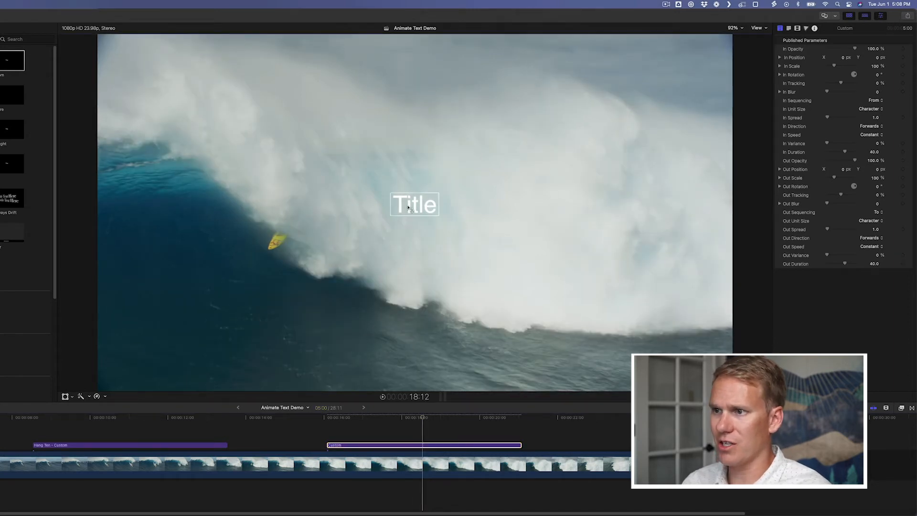
left_click(810, 69)
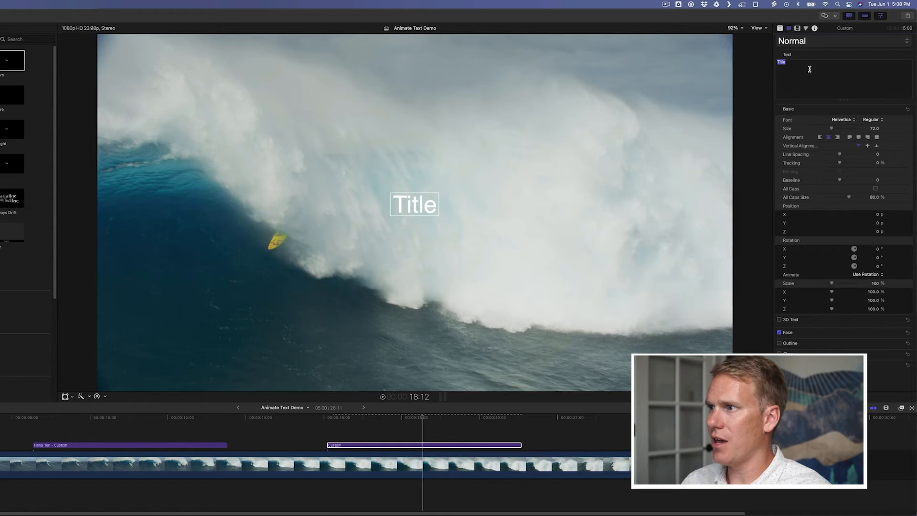
type("Hang Ten")
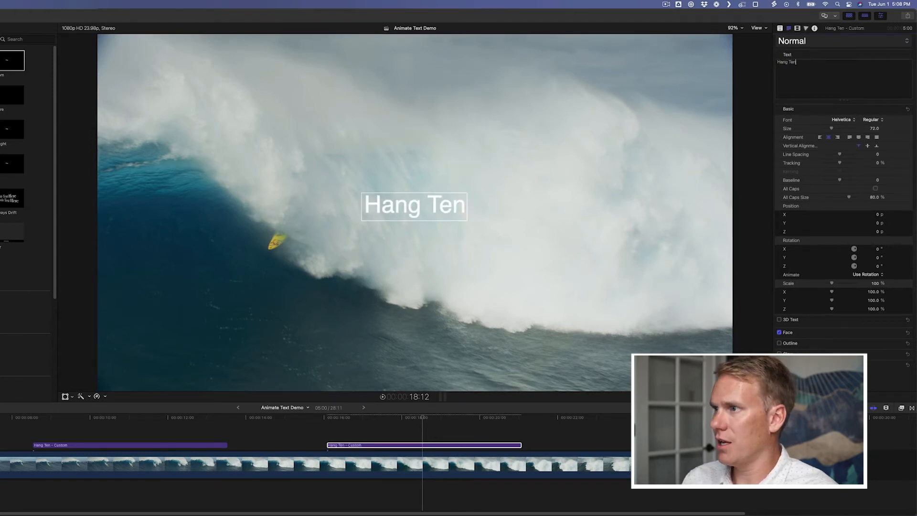
Set the new Hang Ten title to the High Tide font at size 222 with a cyan face color
left_click(843, 121)
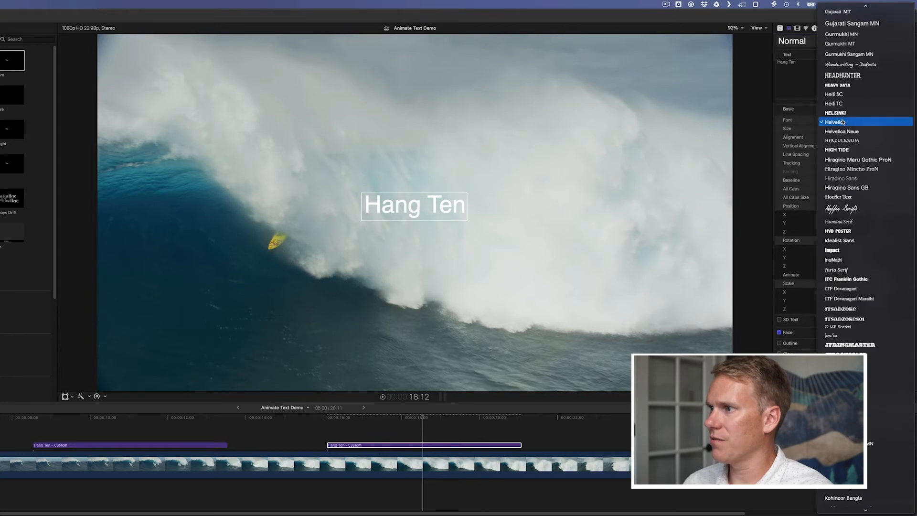
left_click(845, 150)
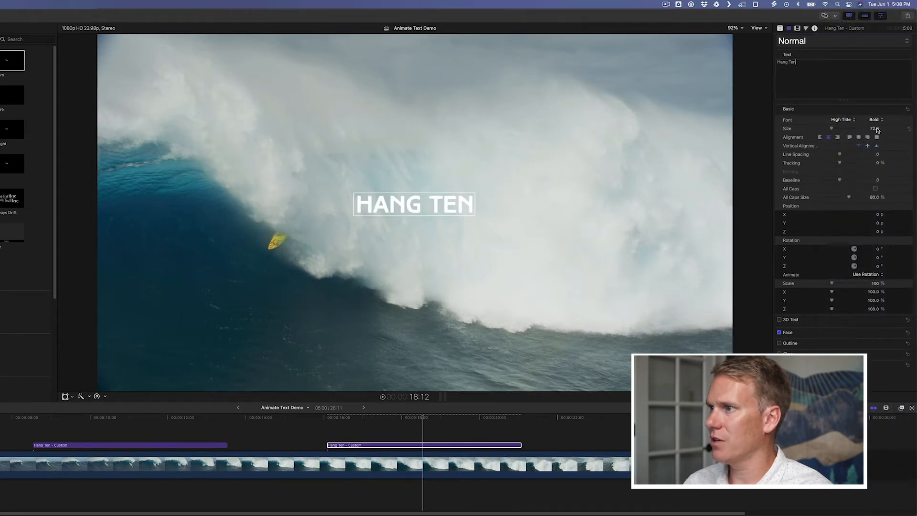
left_click_drag(832, 129, 849, 130)
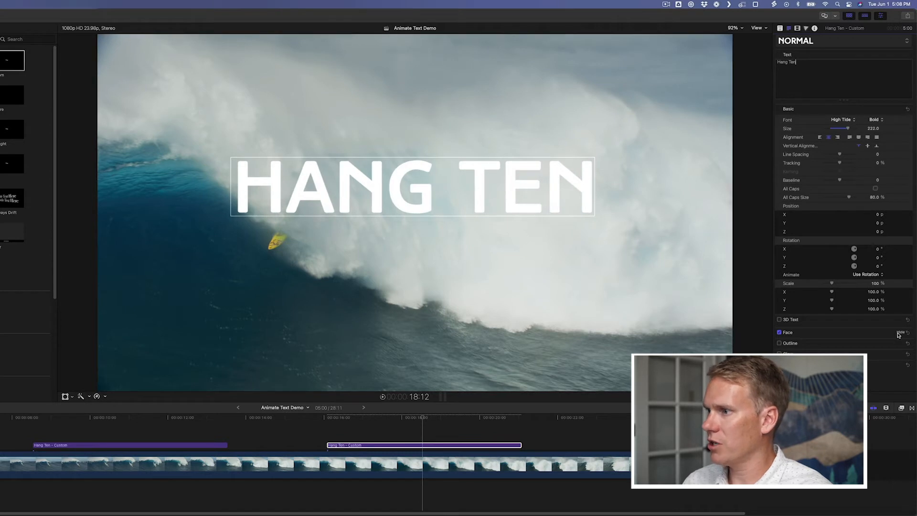
left_click(900, 333)
left_click_drag(873, 352, 858, 345)
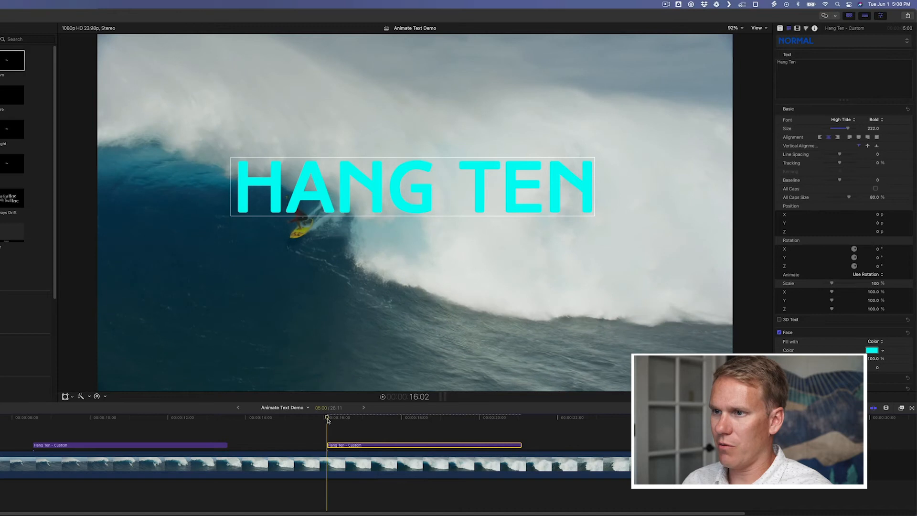
Play the second Hang Ten title from just before its start to review how it appears
left_click(173, 419)
left_click_drag(150, 424, 333, 431)
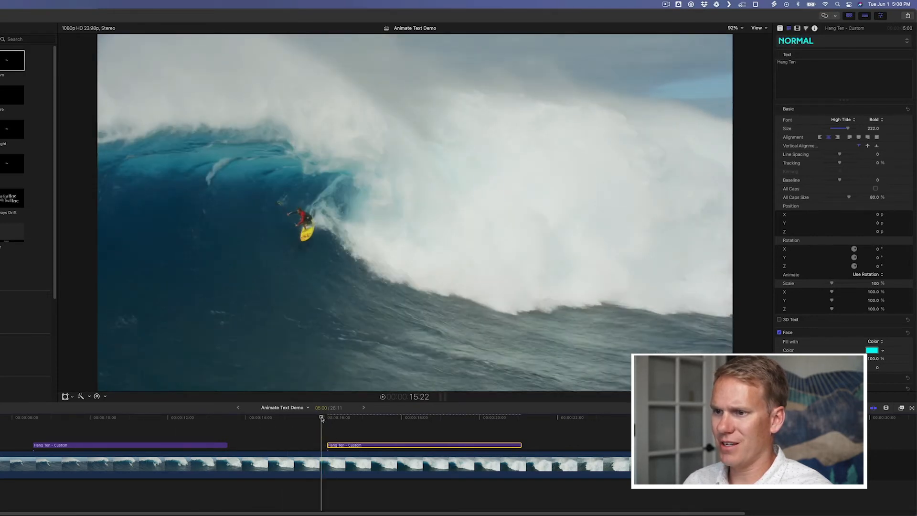
key("space")
key("space")
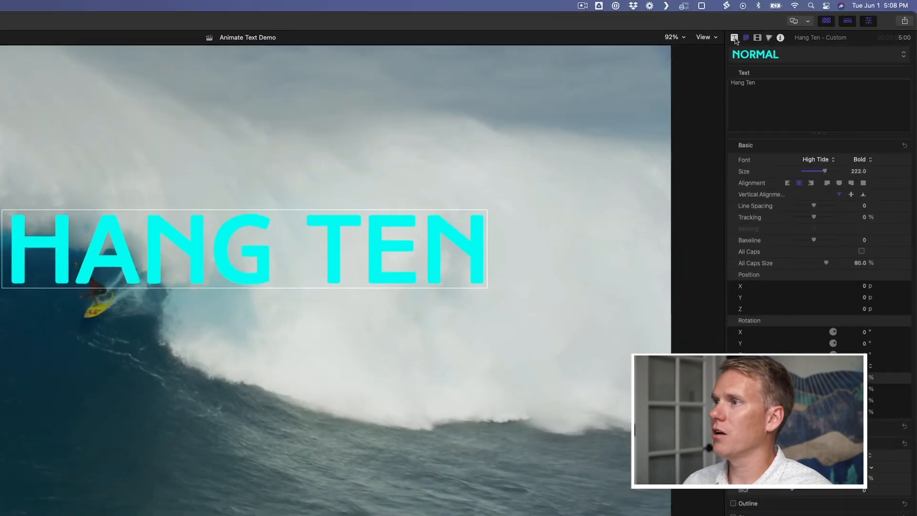
Set the Hang Ten title's In Opacity and In Scale to 0%
left_click(780, 29)
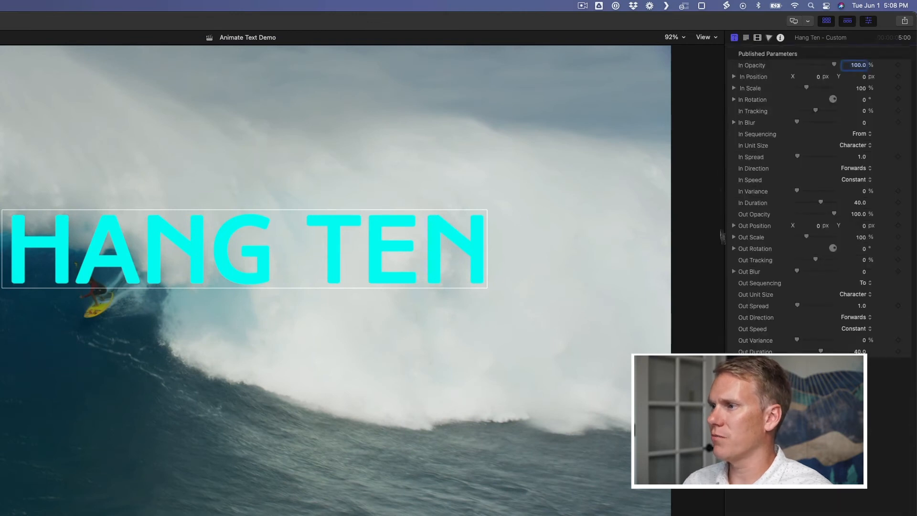
left_click(748, 79)
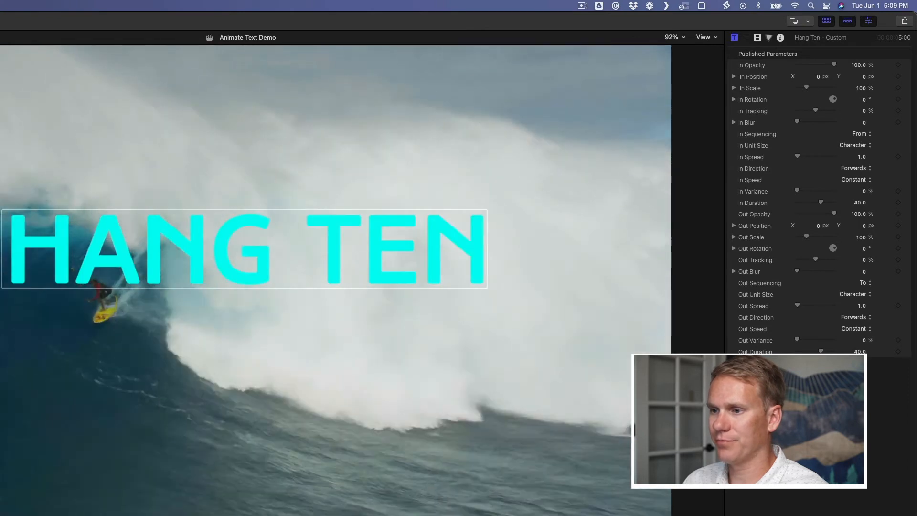
left_click_drag(833, 66, 790, 92)
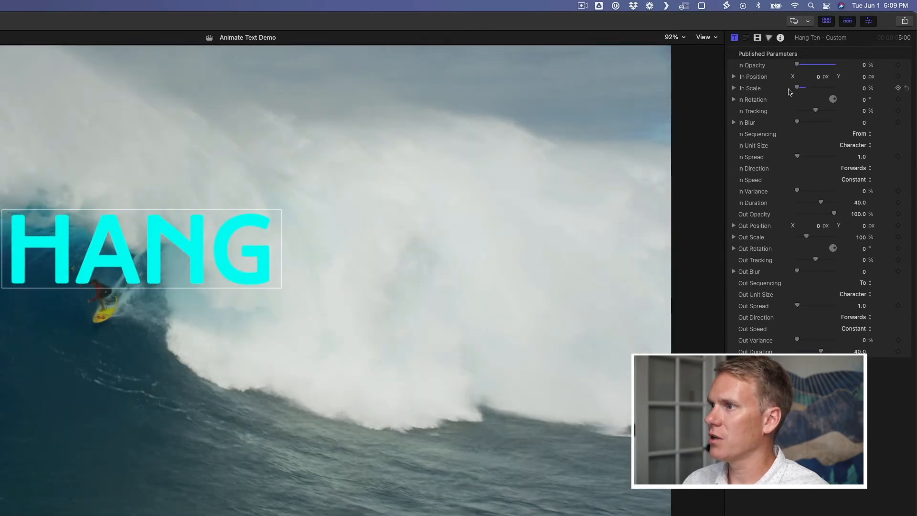
Set the Z value of the Hang Ten title's In Rotation to -270°
left_click(733, 101)
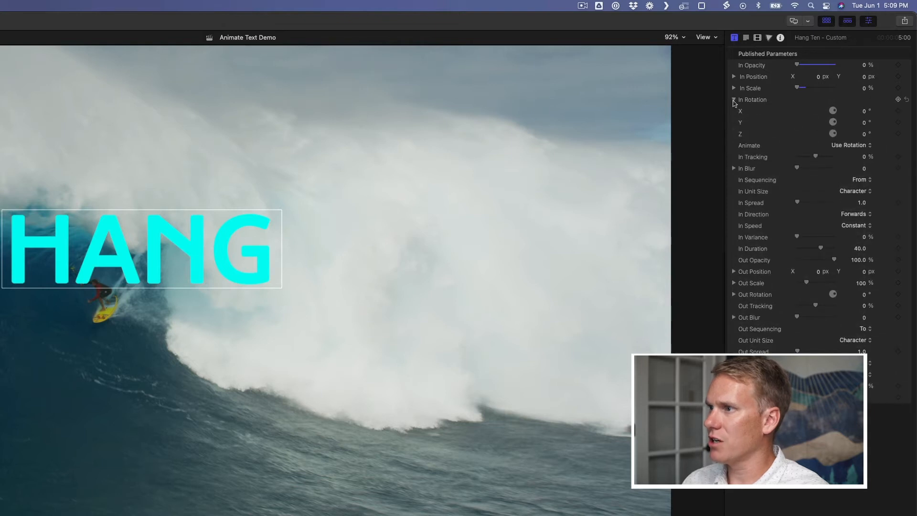
left_click(864, 134)
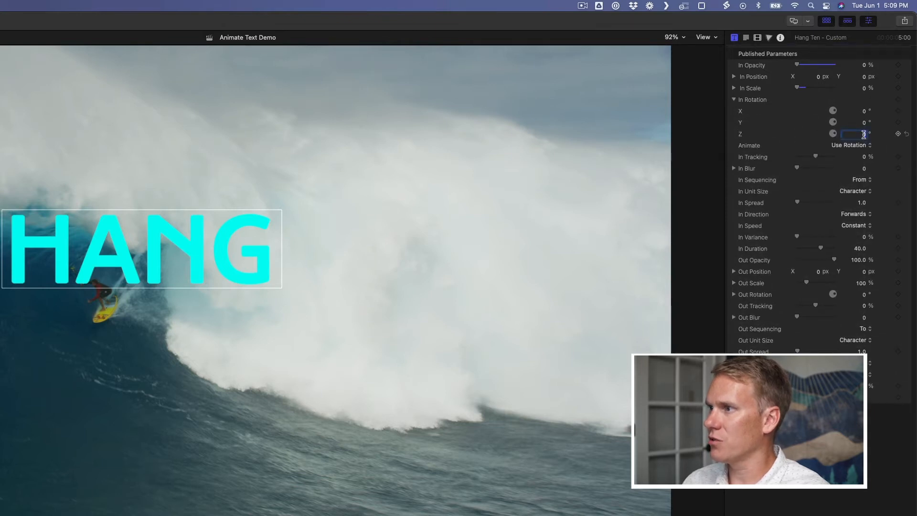
type("-270")
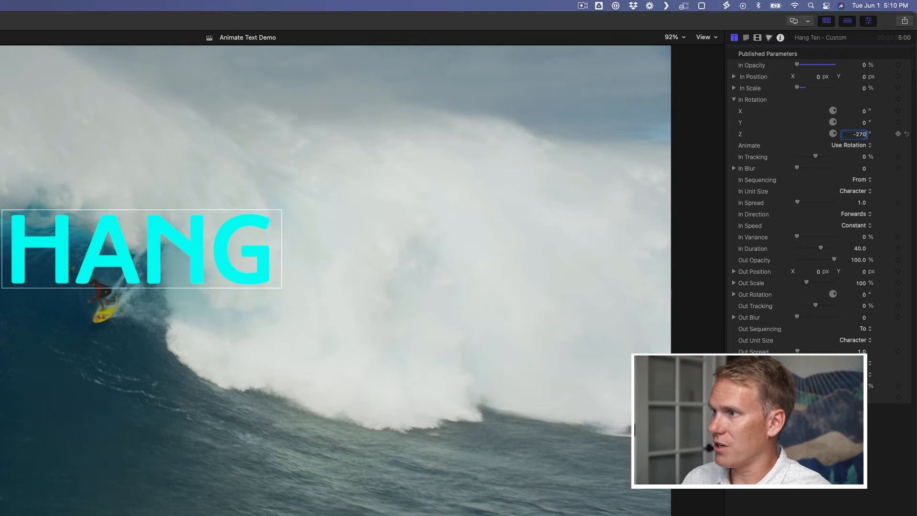
key("Return")
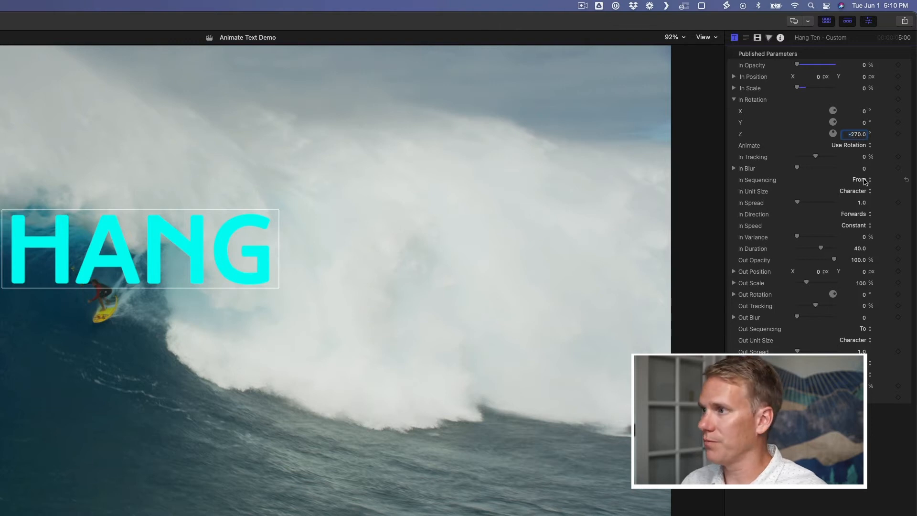
Review the In Unit Size options, keep Character, and set the Hang Ten title's In Spread to 25
left_click(854, 192)
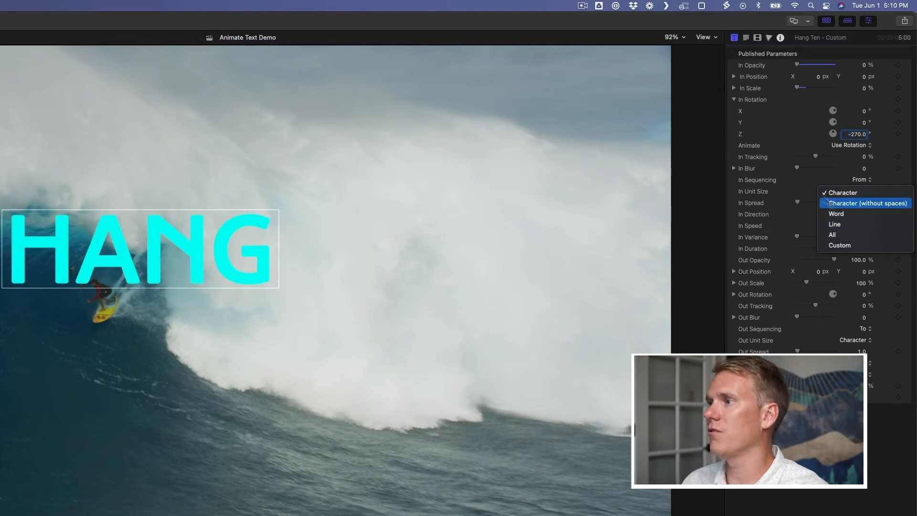
left_click(793, 194)
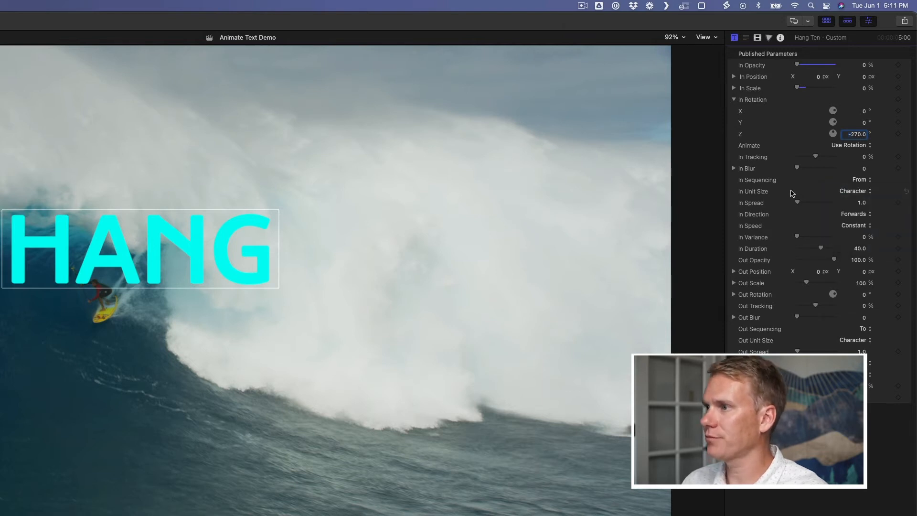
left_click(862, 203)
type("25")
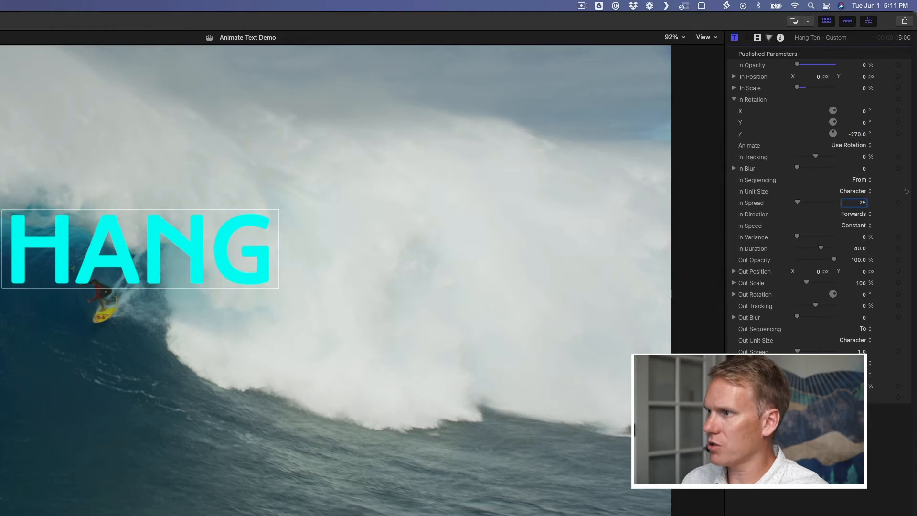
key("Return")
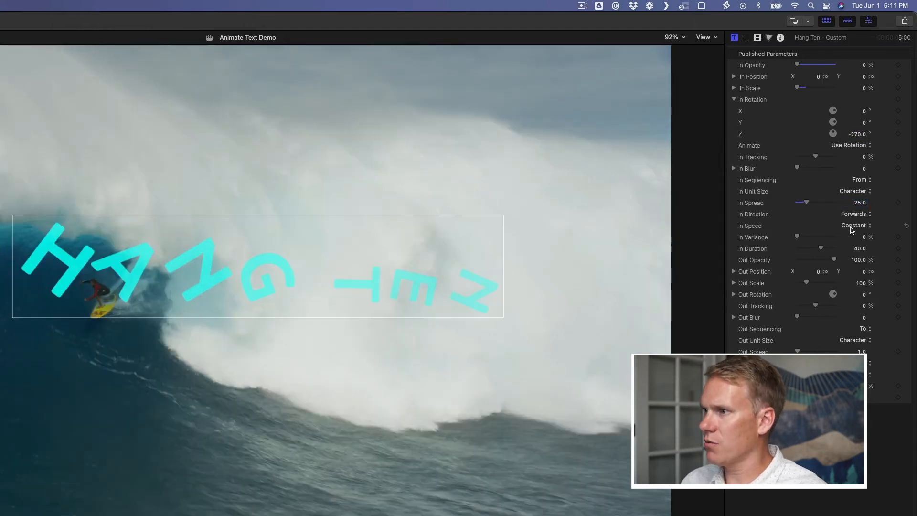
Set the Hang Ten title's In Speed to Ease Both and its In Duration to 60
left_click(854, 226)
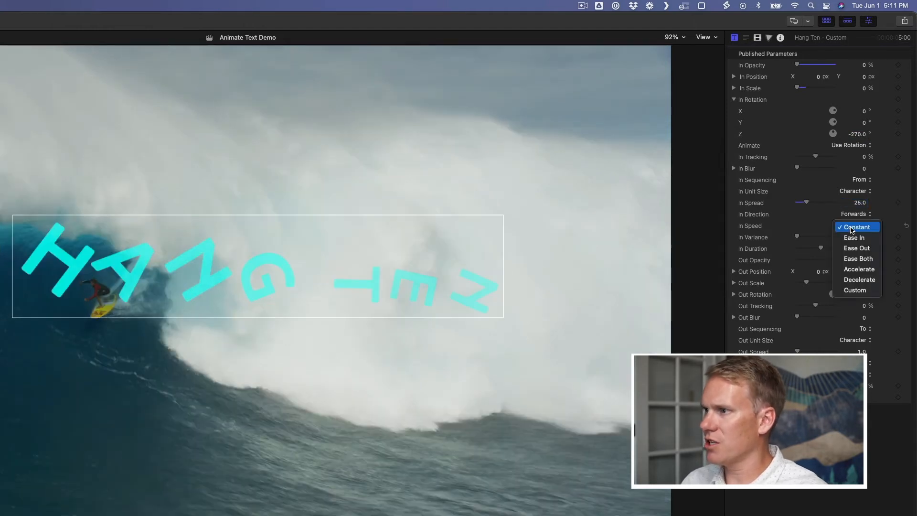
left_click(862, 259)
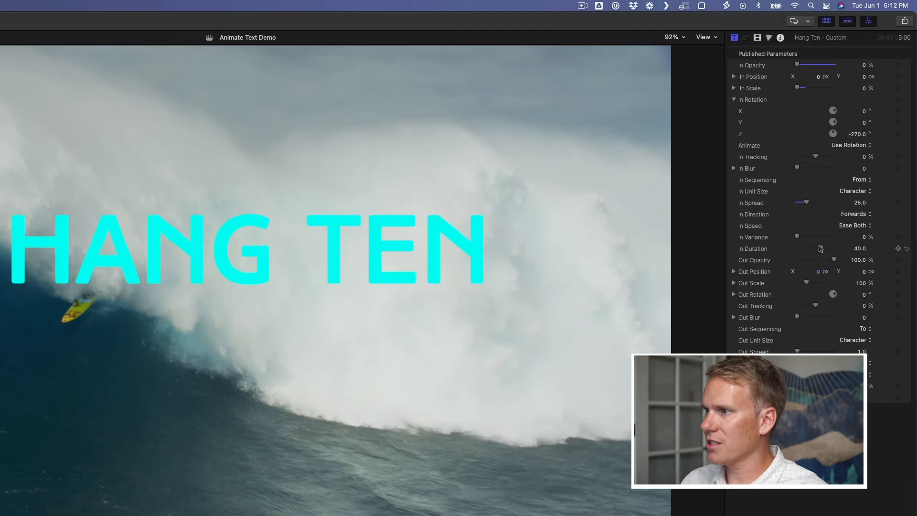
left_click_drag(822, 249, 850, 253)
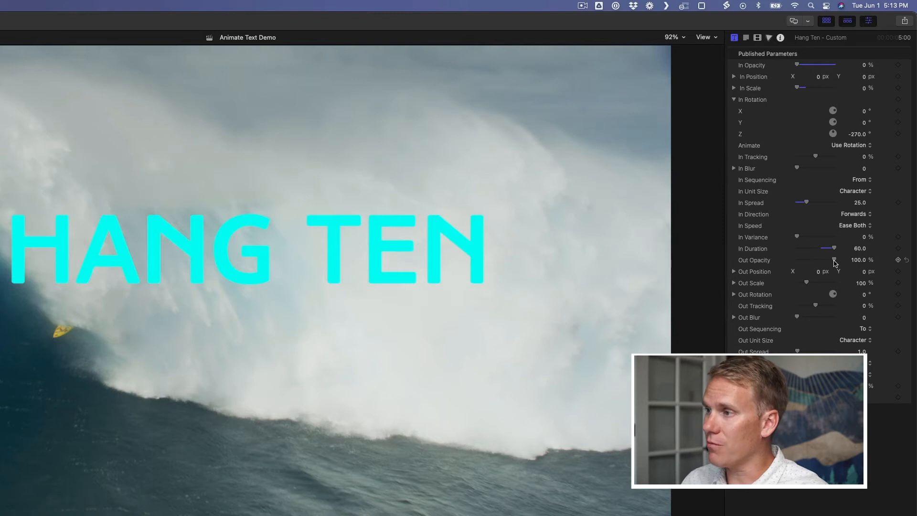
Set the Hang Ten title's Out Opacity and Out Scale to 0% and its Out Position Y to -75 px
left_click_drag(834, 262, 789, 263)
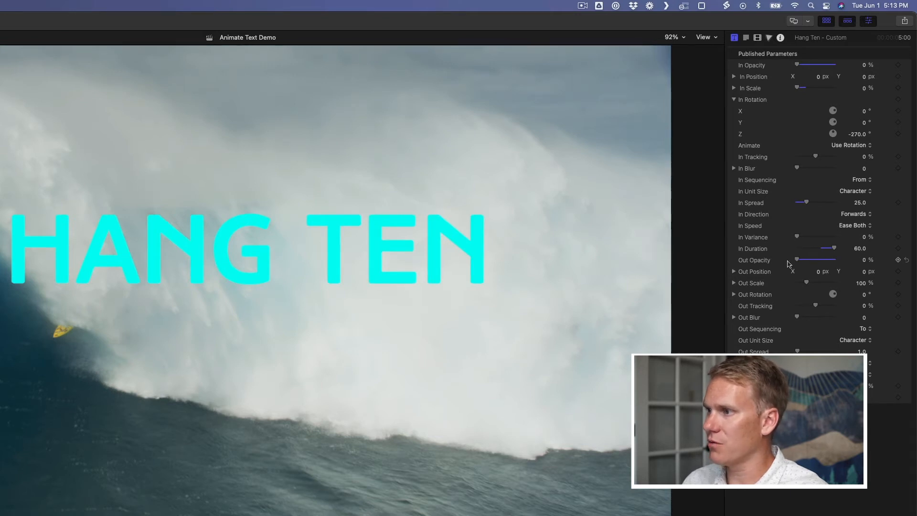
left_click_drag(807, 284, 794, 286)
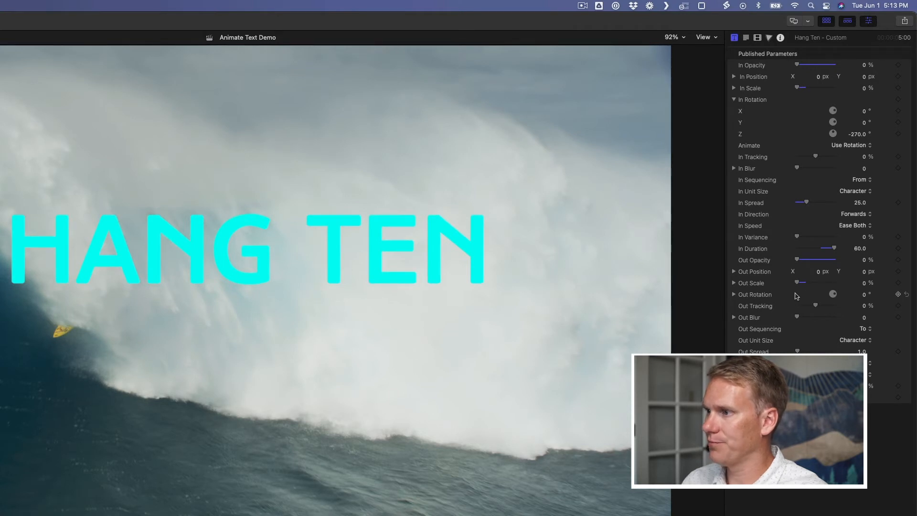
left_click(865, 273)
type("-75")
key("Return")
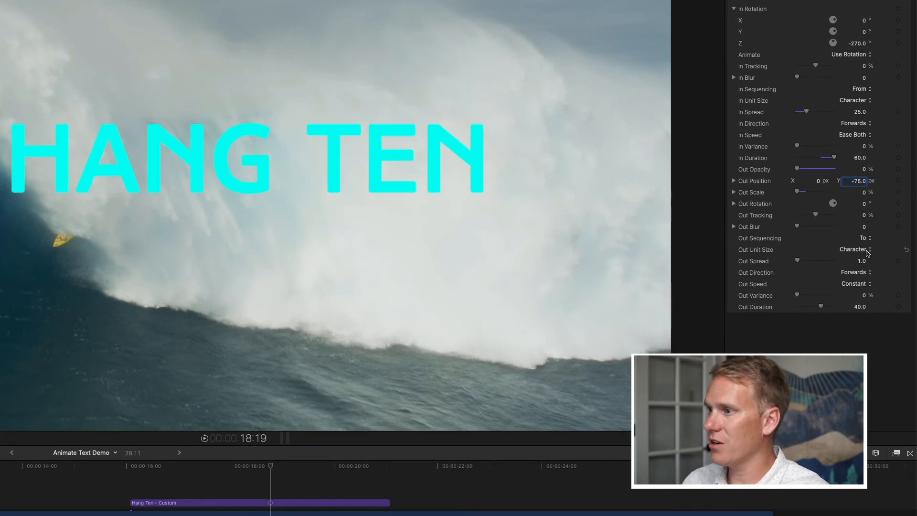
Set the title's Out Spread to 35, Out Speed to Ease Both and Out Duration to 60, and play the animation
left_click(864, 261)
type("35")
key("Return")
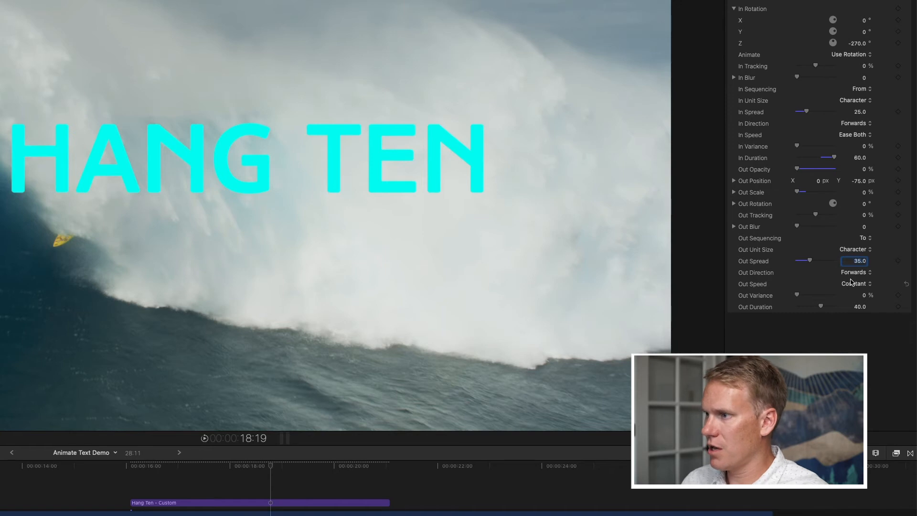
left_click(853, 285)
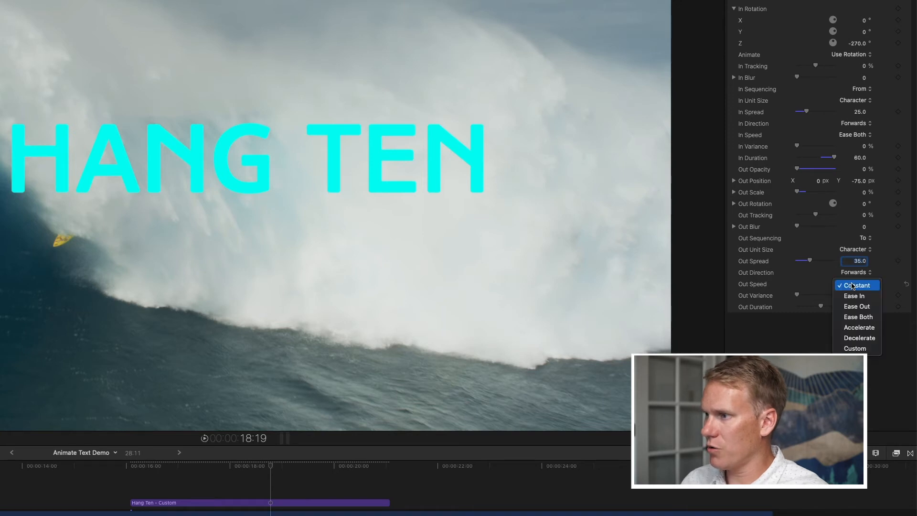
left_click(857, 321)
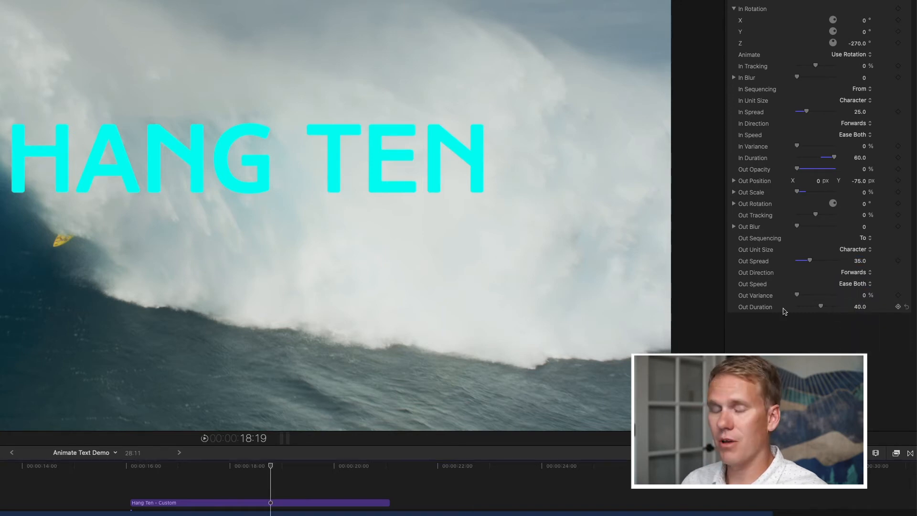
left_click_drag(822, 306, 835, 306)
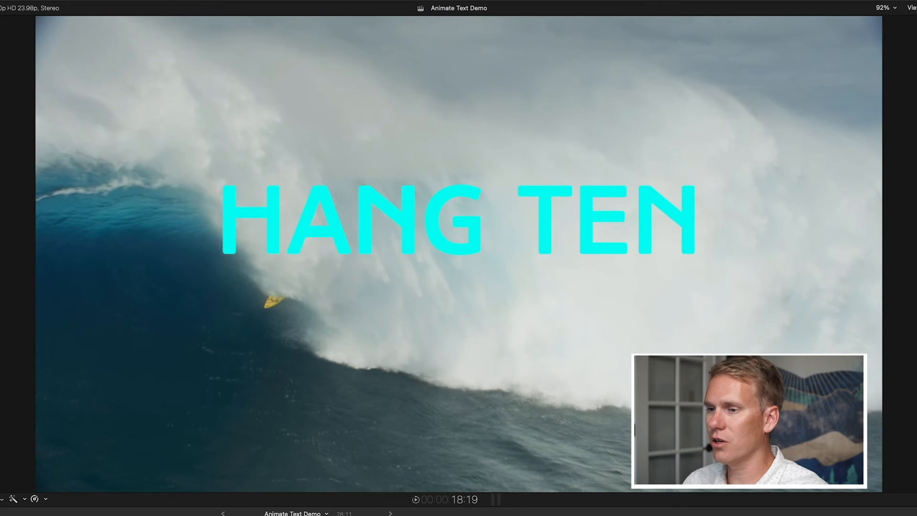
key("space")
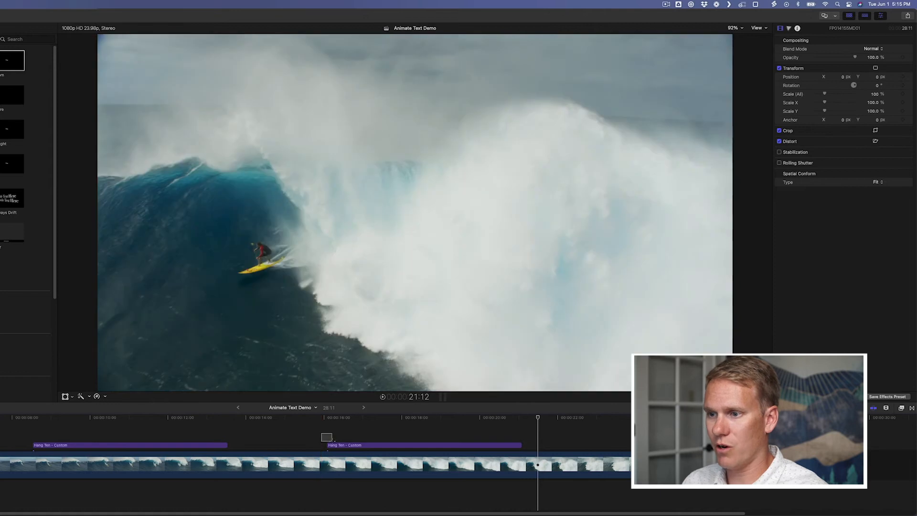
Turn the second Hang Ten title into a compound clip named "Surfer Prest" in the First 23 event
left_click(341, 445)
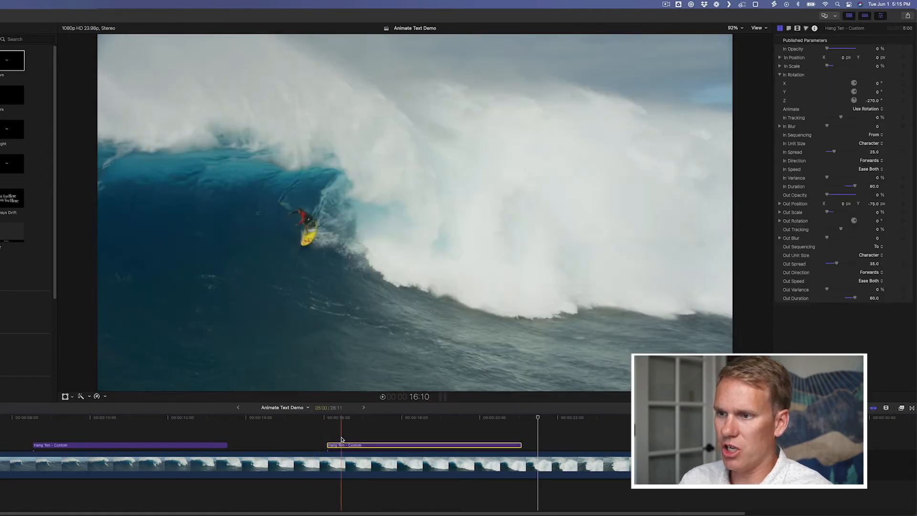
key("alt+g")
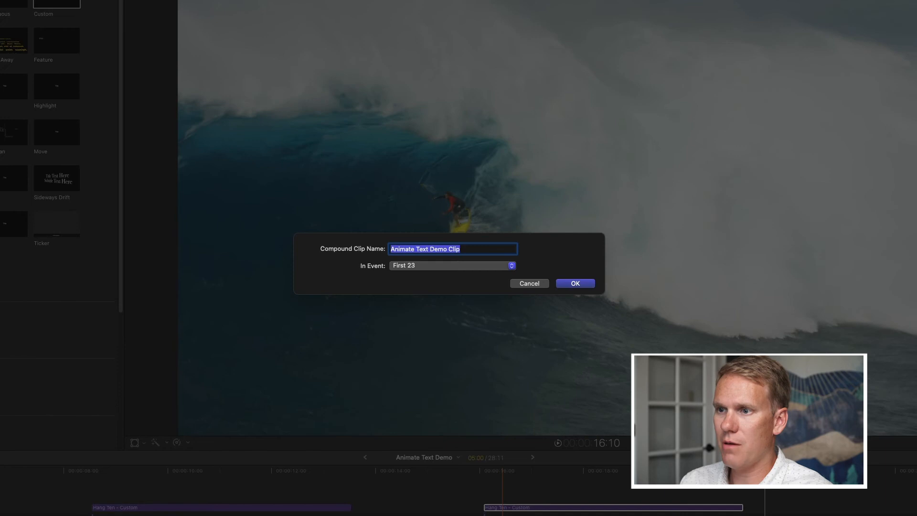
type("Sur")
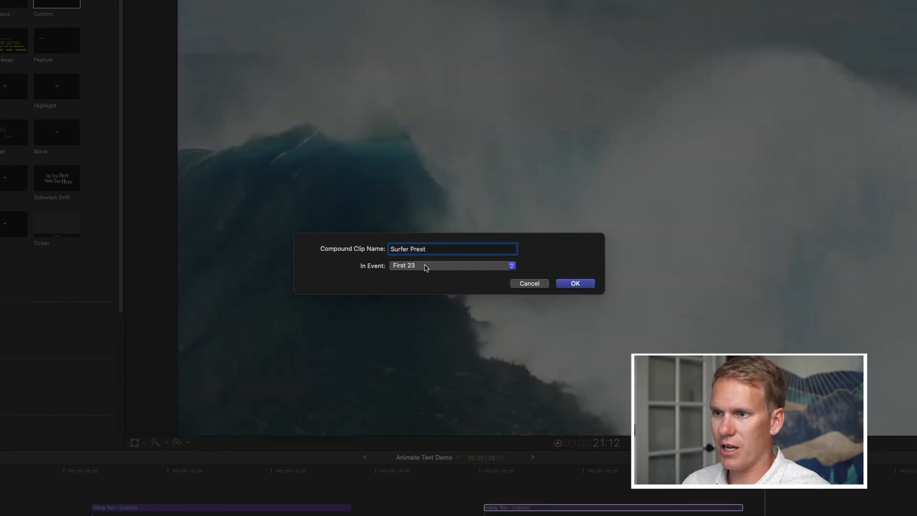
type("fer Prest")
left_click(580, 284)
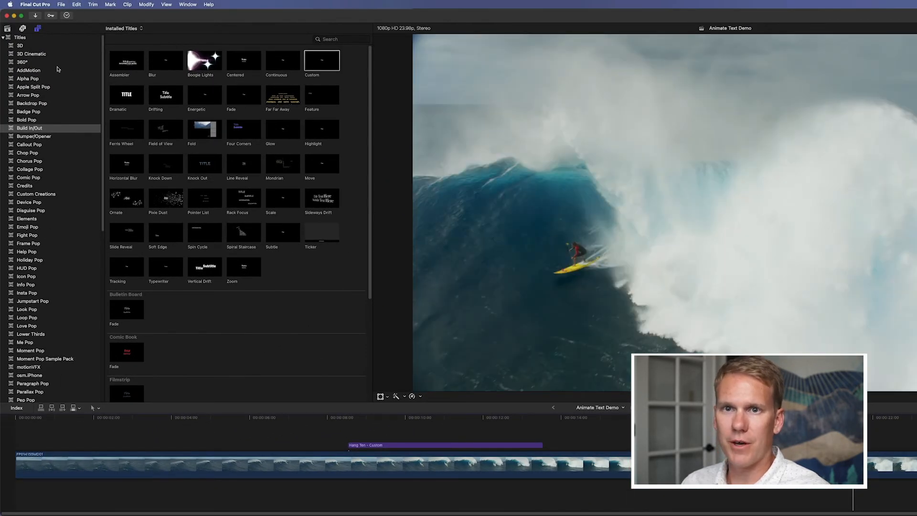
Open the Add Text Demo project, place the Surfer Prest compound clip above the footage after the Best title, and play it
key("super+1")
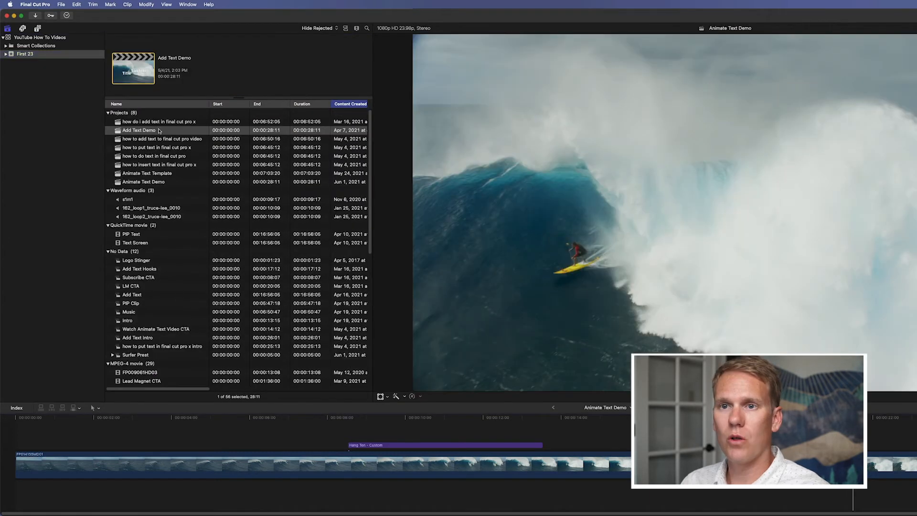
double_click(158, 130)
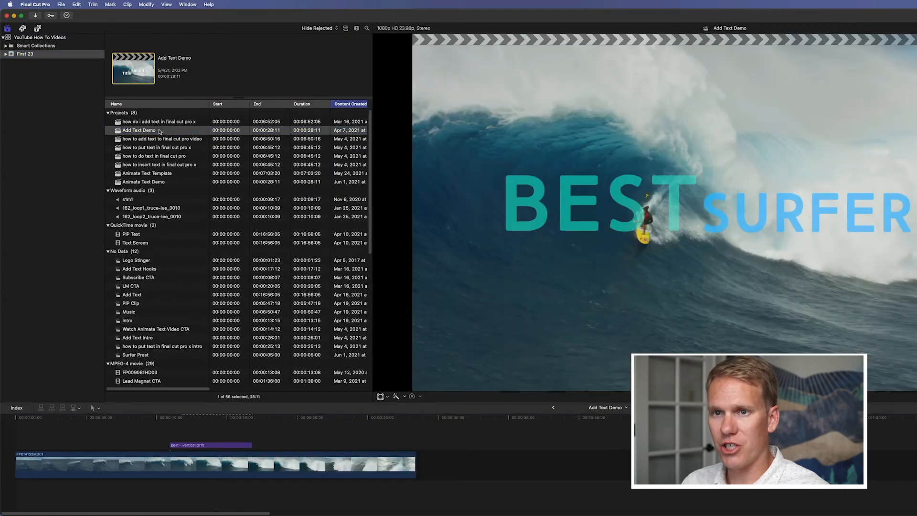
scroll(152, 266, "down", 5)
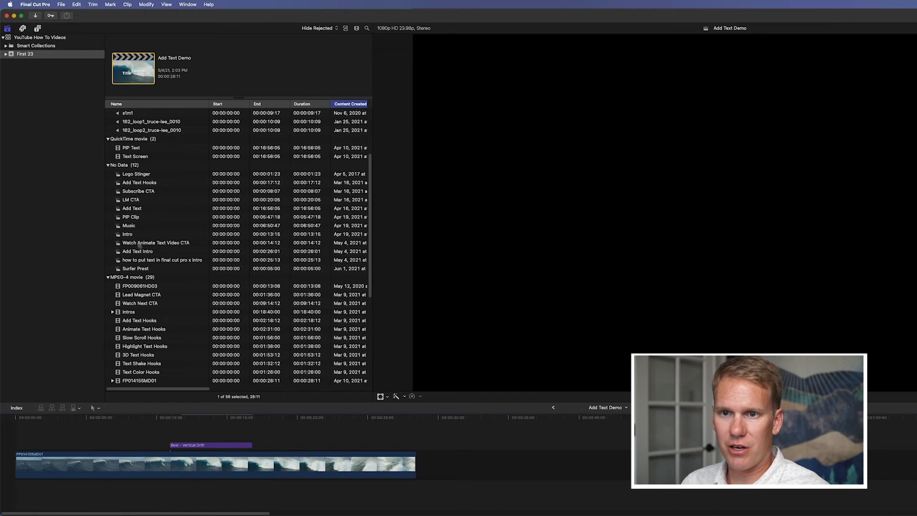
left_click(135, 269)
left_click_drag(139, 271, 291, 431)
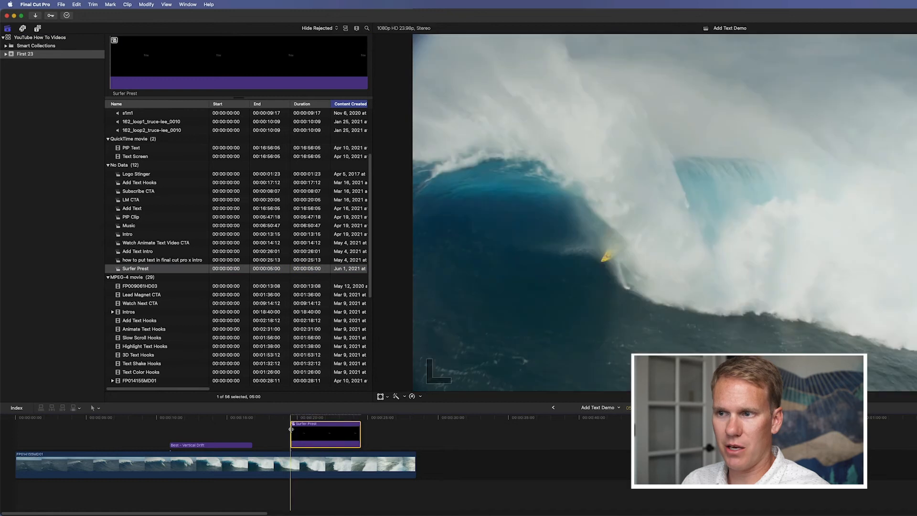
key("space")
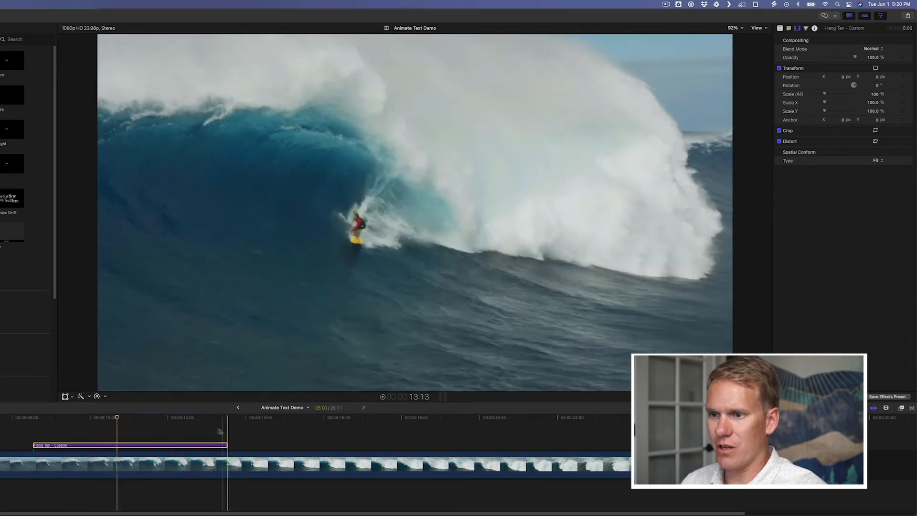
Keyframe the remaining Hang Ten title's opacity at 0% on its first frame in the Animate Text Demo project
left_click(126, 433)
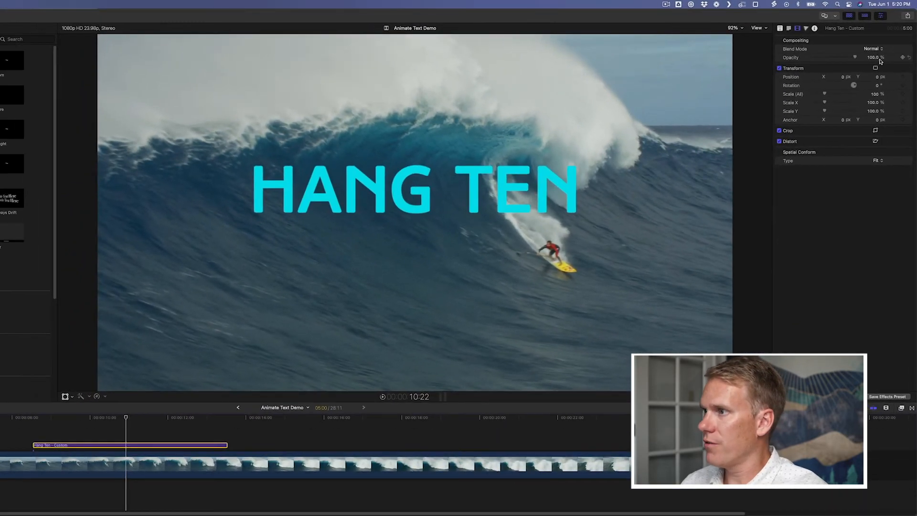
left_click_drag(92, 418, 34, 419)
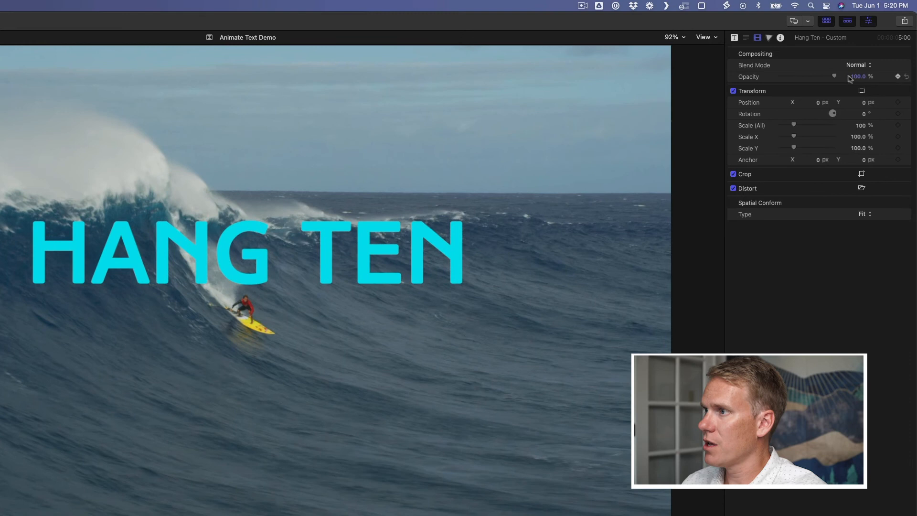
left_click_drag(835, 76, 748, 77)
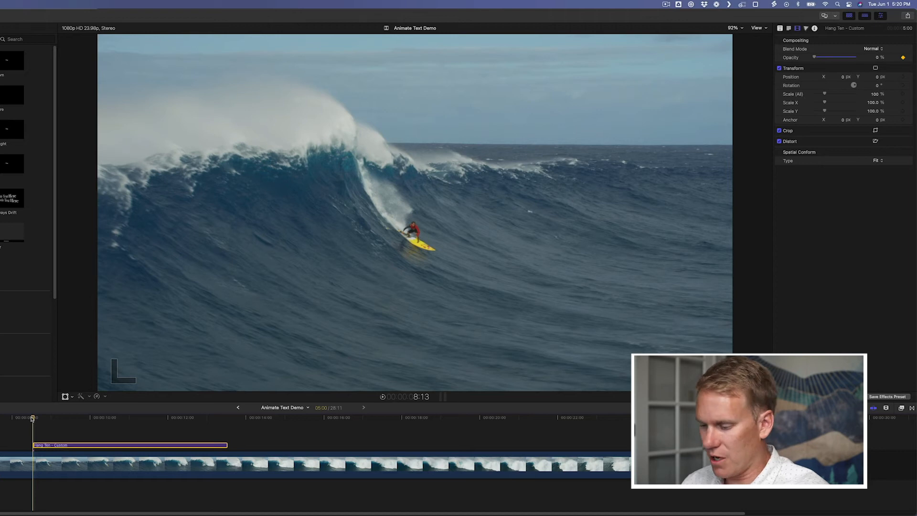
Set the title's opacity to 100% at 9:09 as a second keyframe and play the fade-in
key("space")
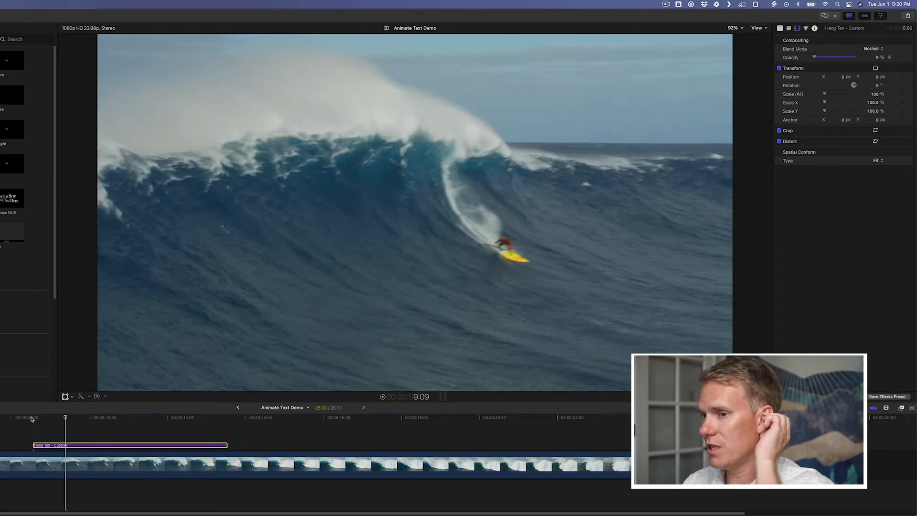
left_click(878, 58)
type("100")
key("Return")
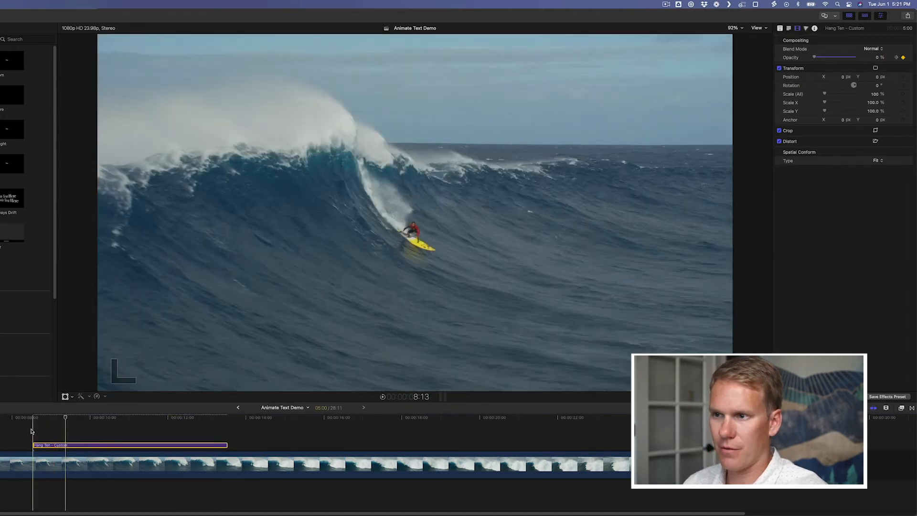
key("space")
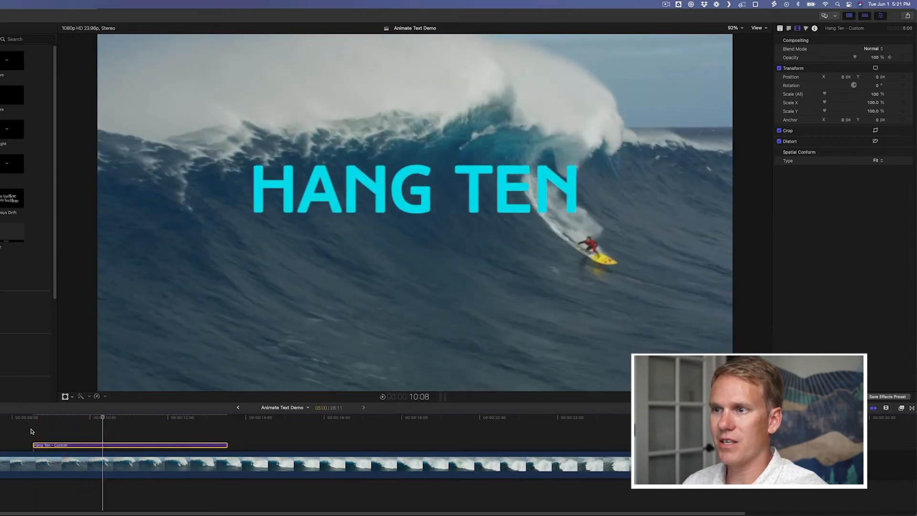
key("space")
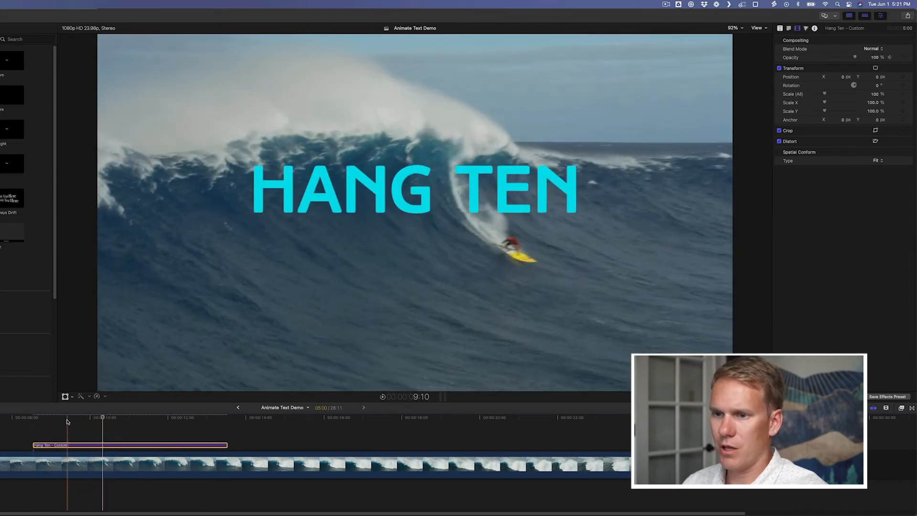
At the title's first frame, keyframe Position and Scale, with Position Y at -75 px and Scale (All) at 25%
left_click_drag(66, 420, 33, 420)
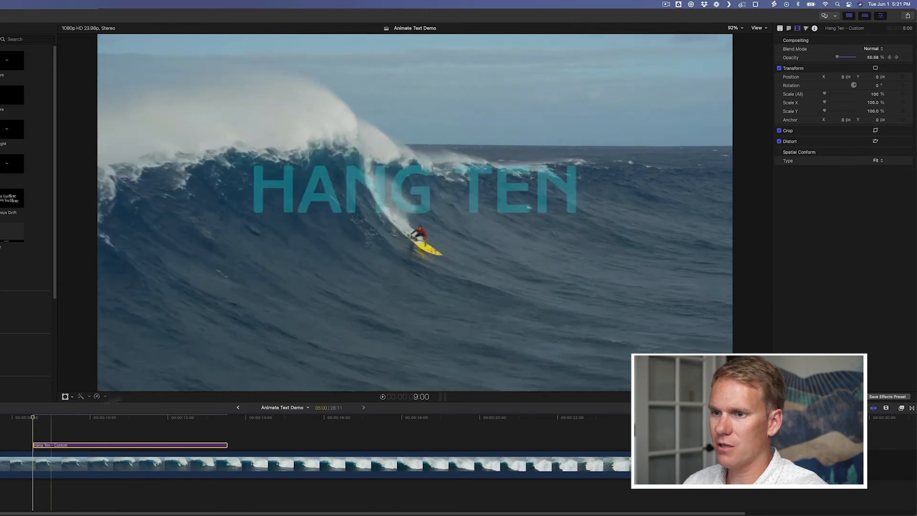
left_click(903, 77)
left_click(903, 94)
left_click(903, 102)
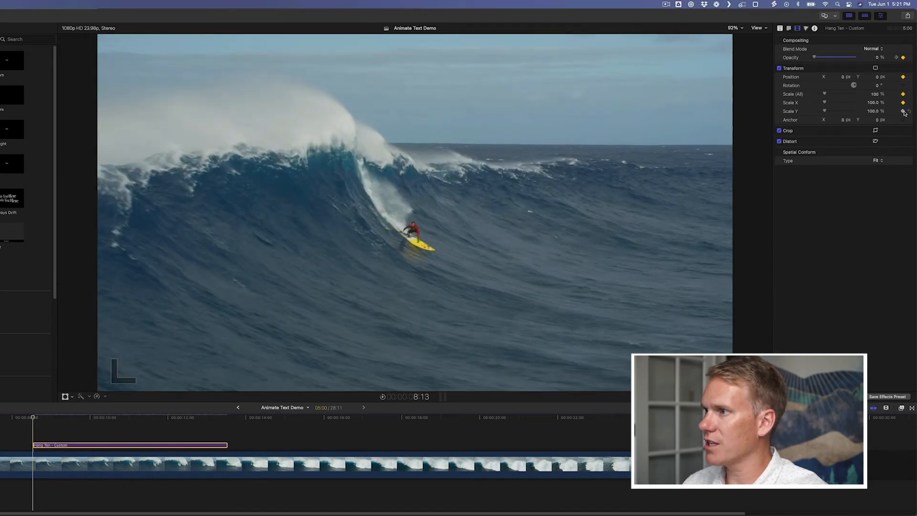
left_click(877, 77)
type("-75.")
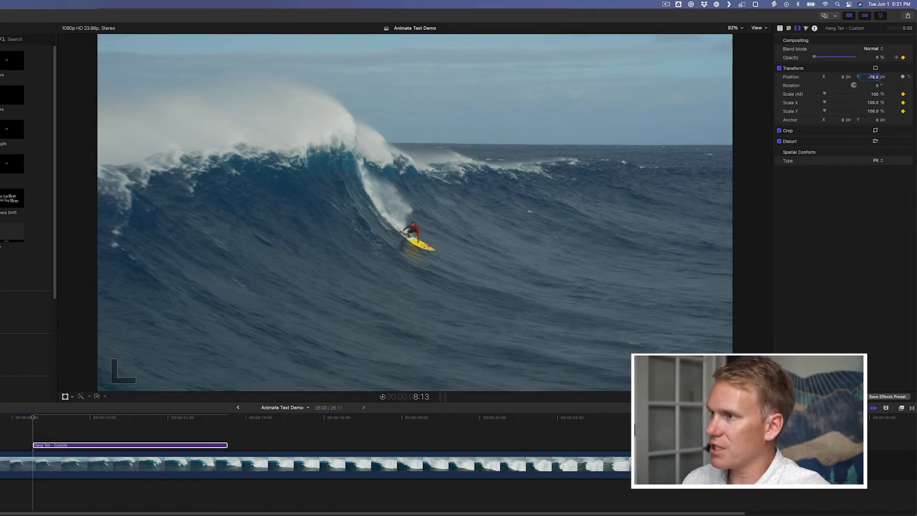
left_click(876, 94)
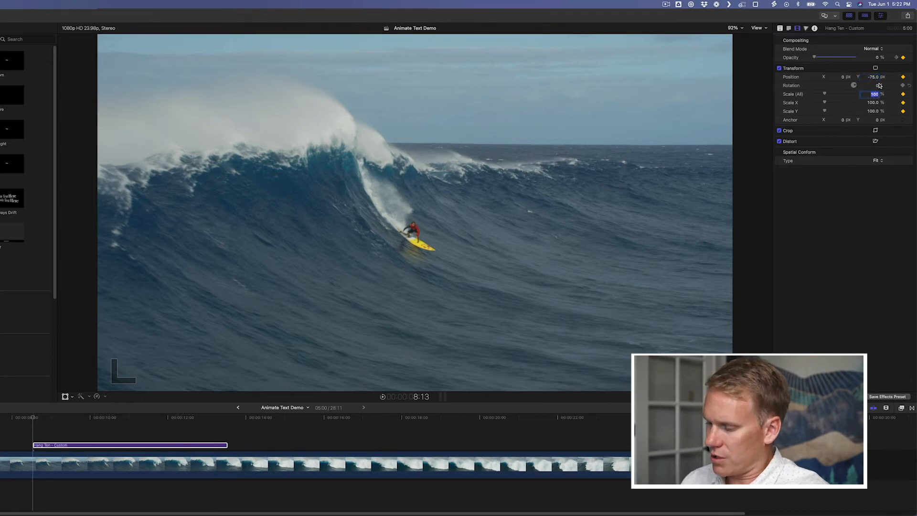
key("Return")
left_click(32, 419)
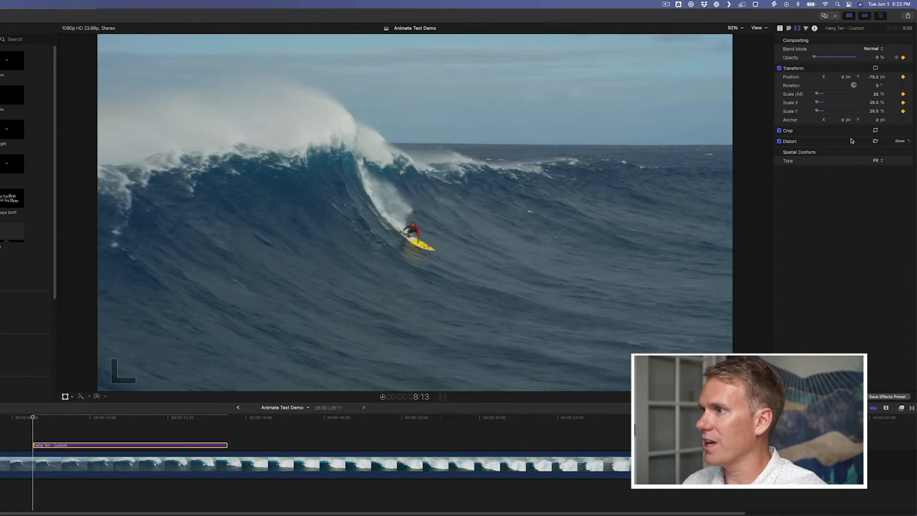
At the second opacity keyframe at 9:09, set the title's Position Y to 0 px
left_click(897, 58)
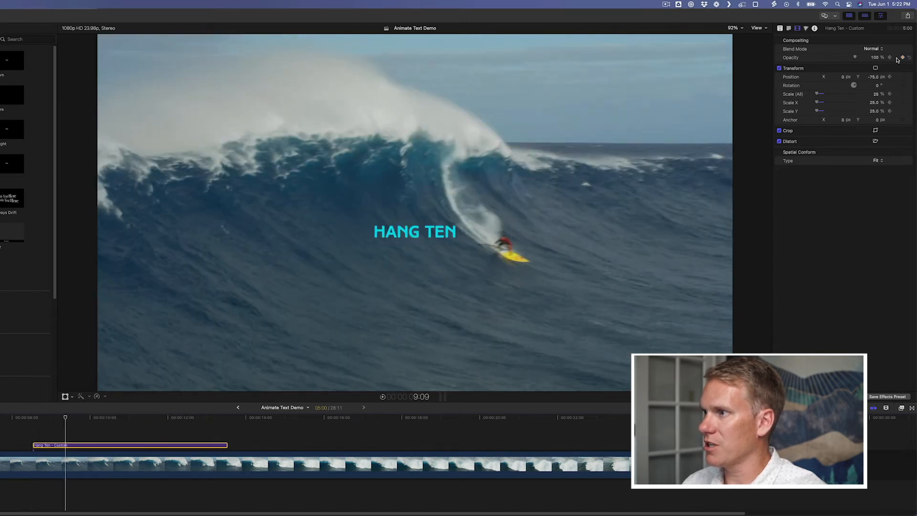
left_click(873, 77)
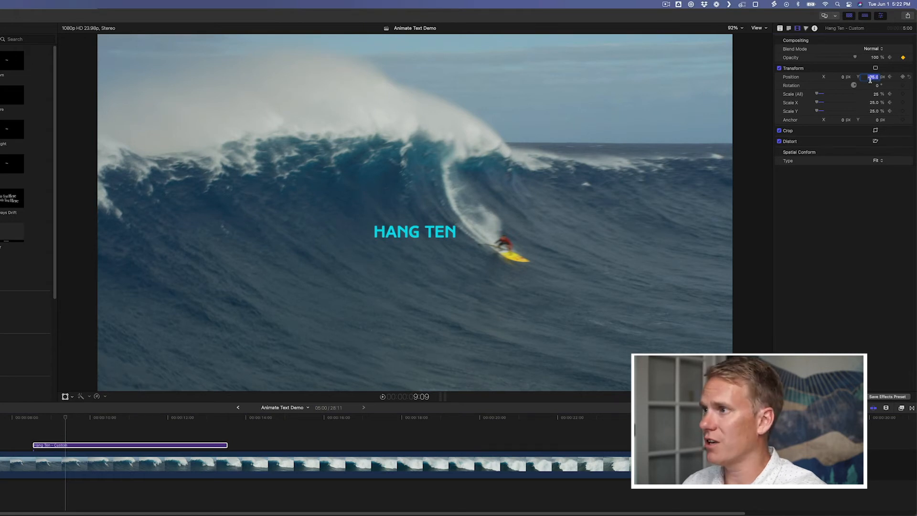
type("0")
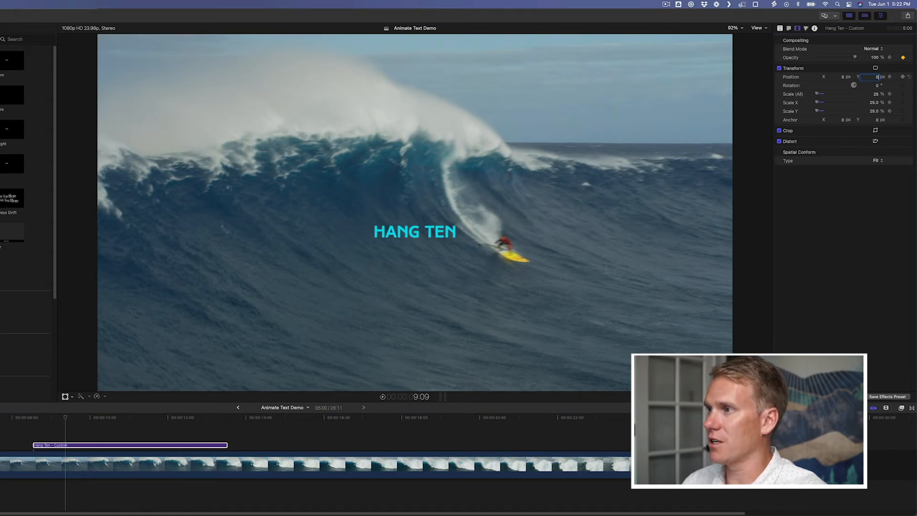
key("Return")
At the title's first frame, set Scale (All) to 10% and Position Y to -150 px, and play the animation
left_click(876, 94)
type("10")
key("Return")
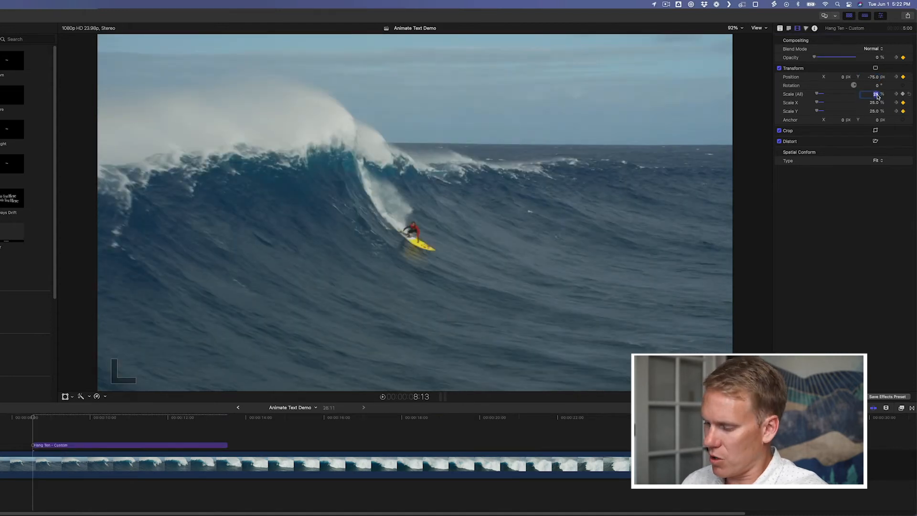
left_click(874, 78)
type("-")
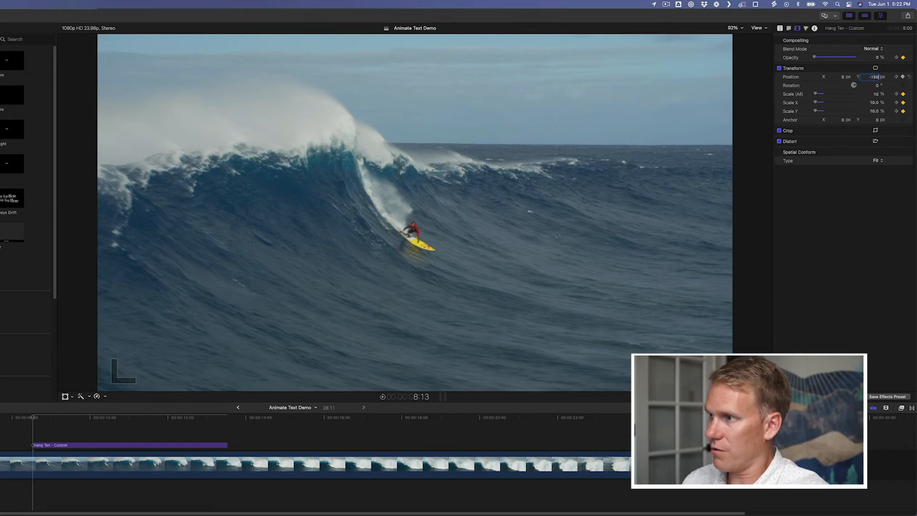
key("space")
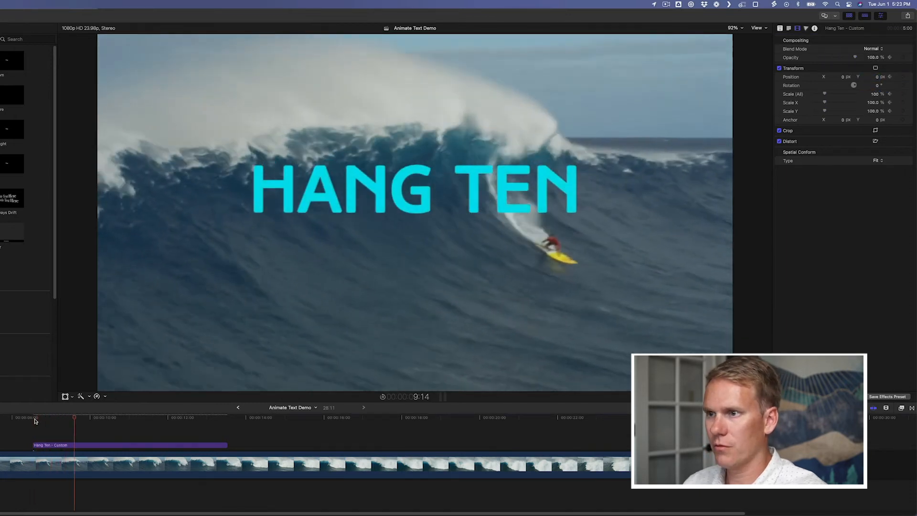
Show the Hang Ten title's Video Animation editor in the timeline and review which Transform parameters can be listed separately
key("space")
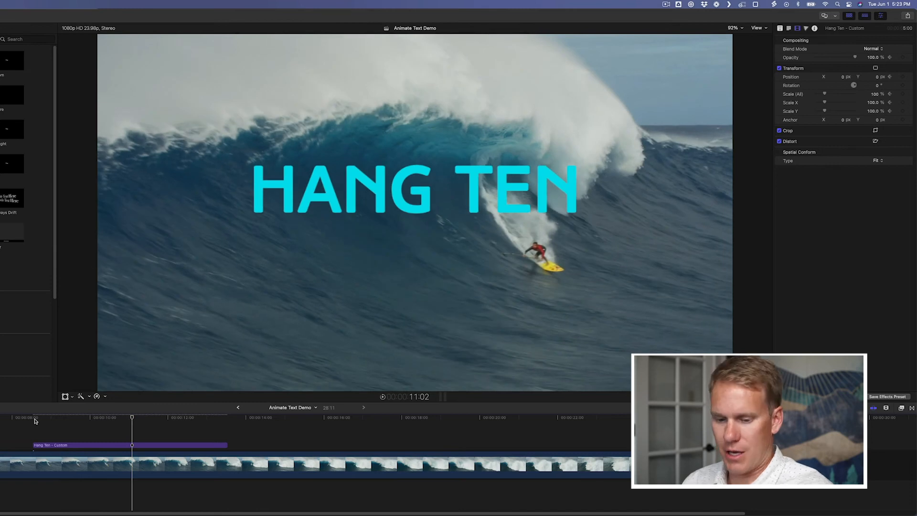
left_click(106, 449)
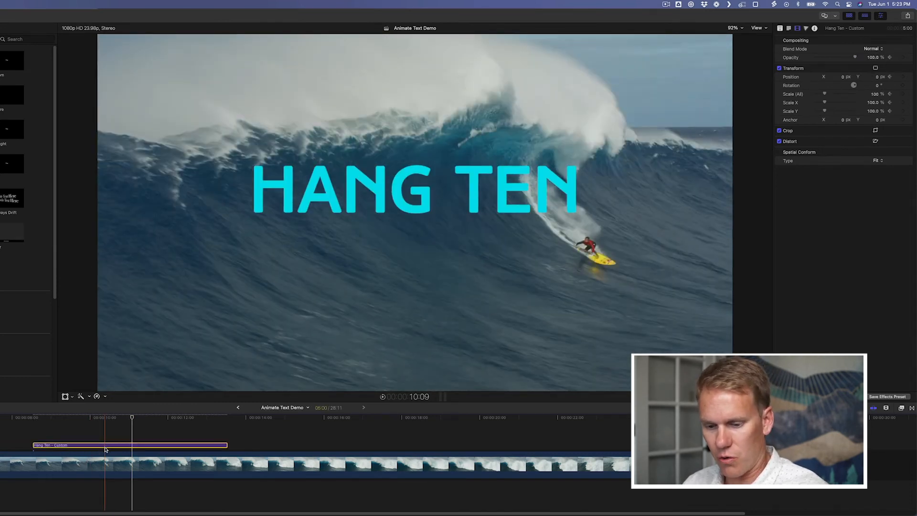
key("ctrl+v")
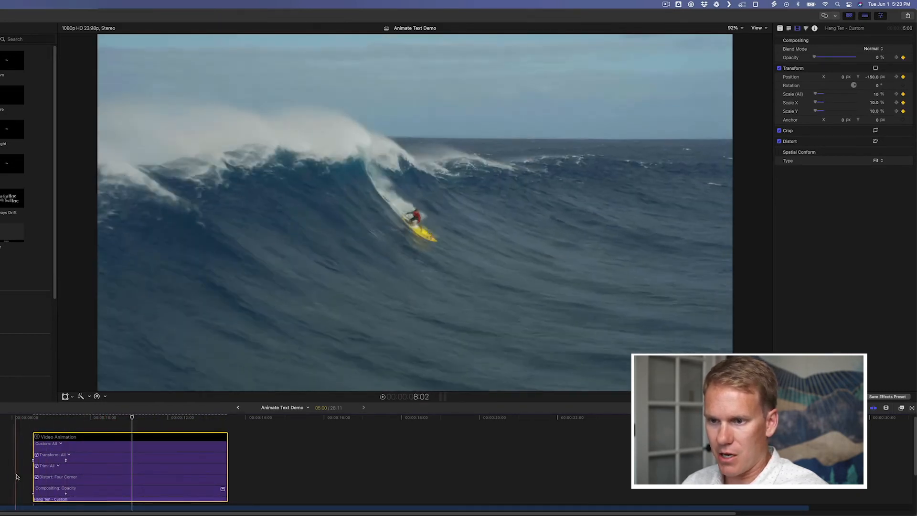
scroll(16, 477, "down", 1)
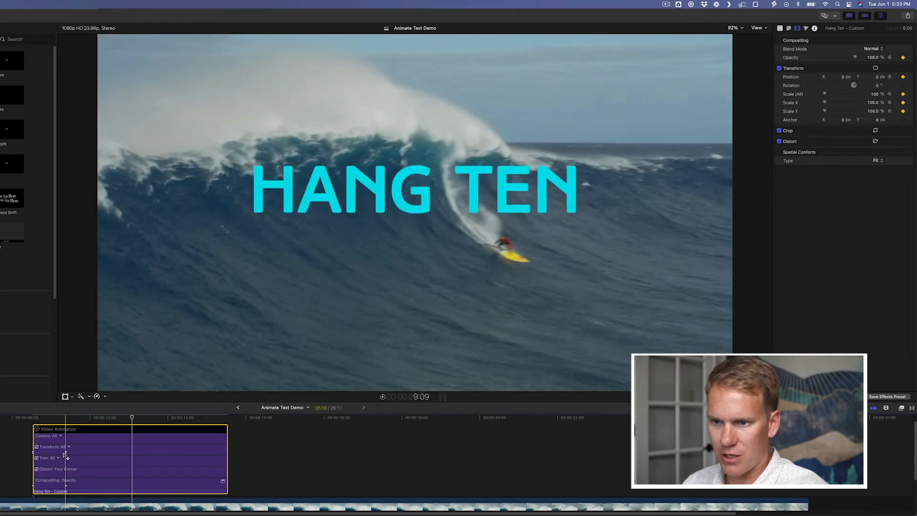
scroll(60, 473, "down", 1)
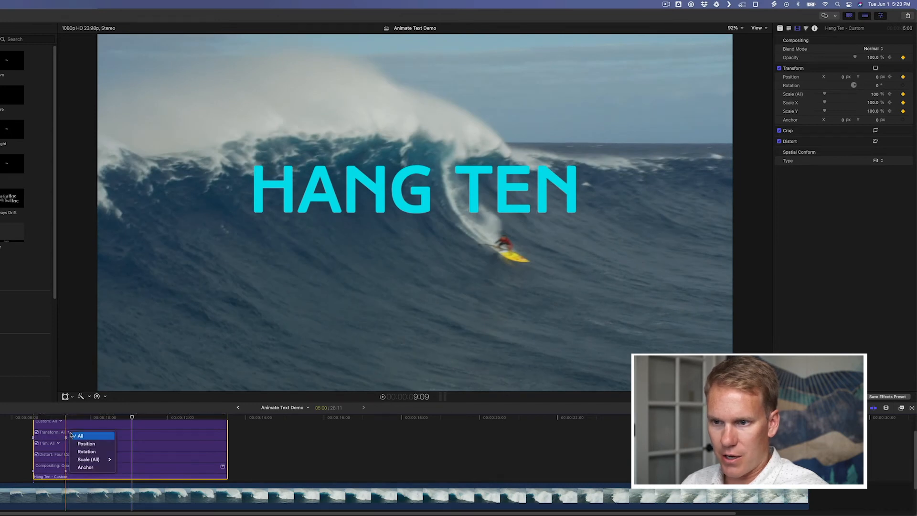
mouse_move(96, 462)
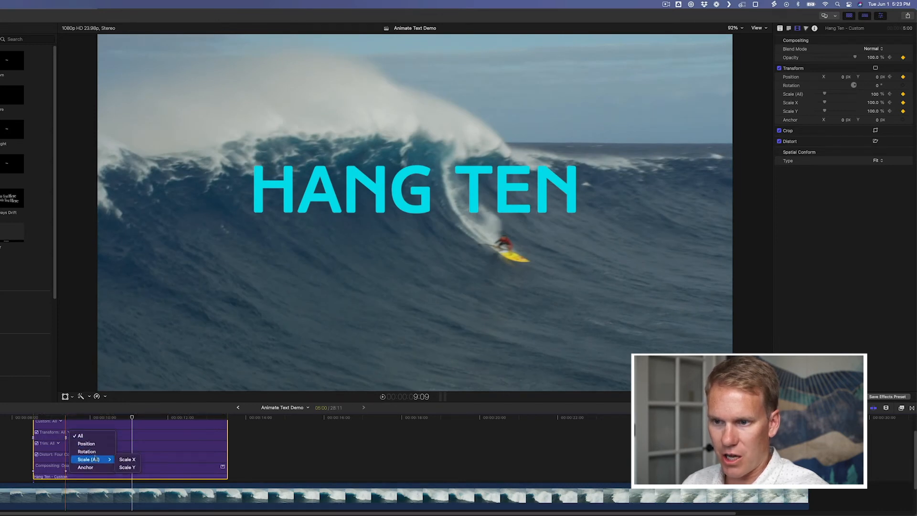
left_click(54, 437)
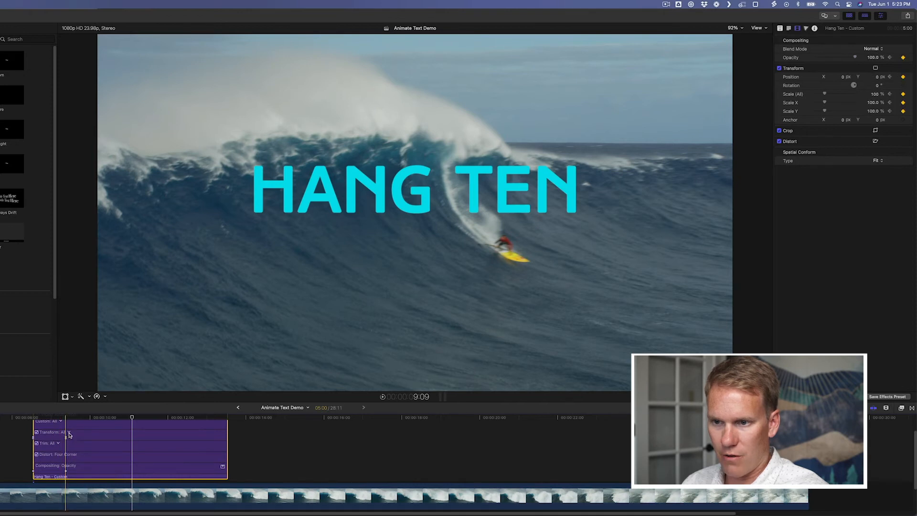
Limit the Transform row to Position and move its second keyframe to about 10:00, then about 11:15, playing the slower rise each time
left_click(69, 433)
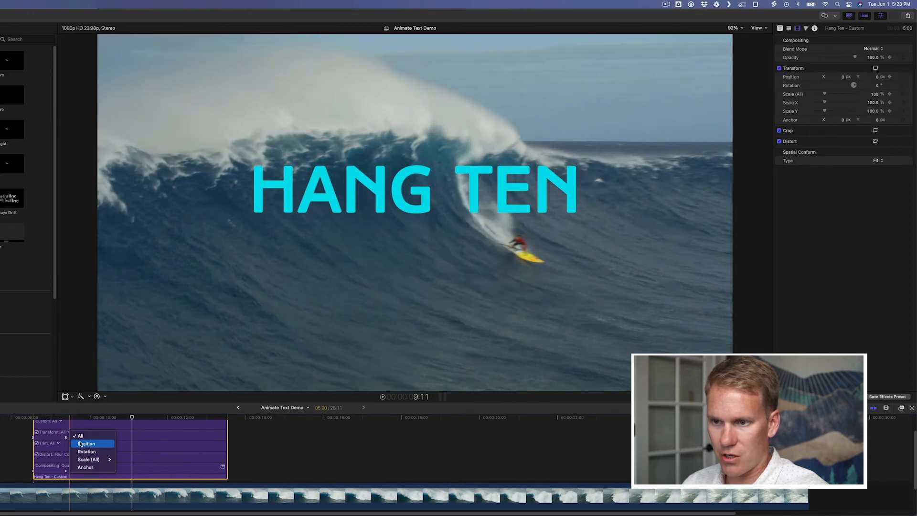
left_click(80, 444)
left_click_drag(66, 437, 94, 437)
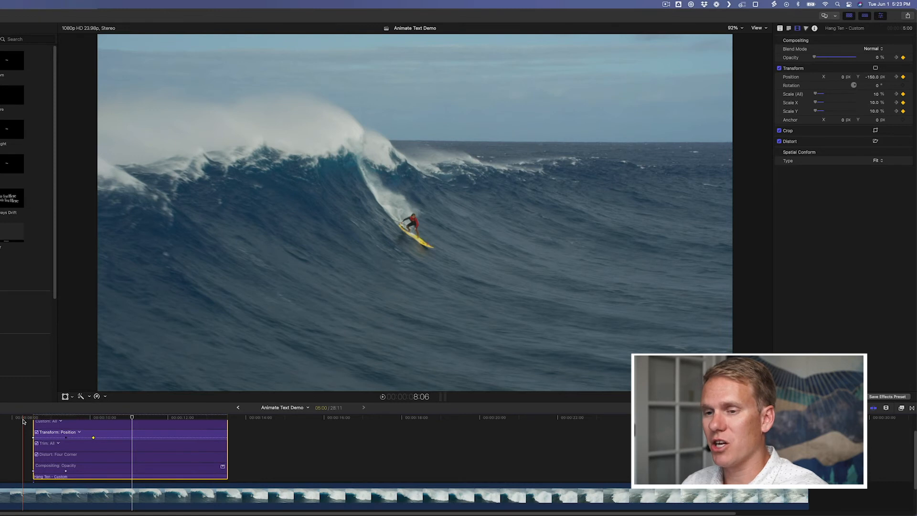
key("space")
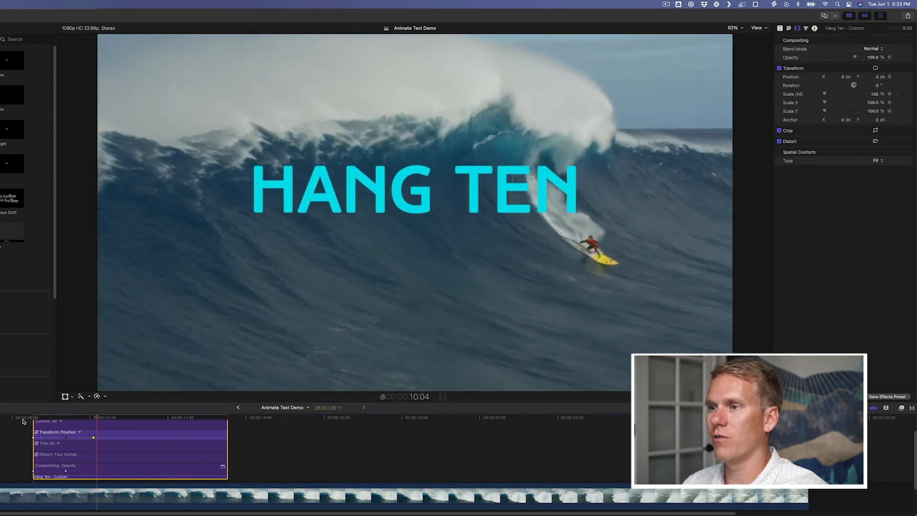
left_click_drag(94, 438, 154, 437)
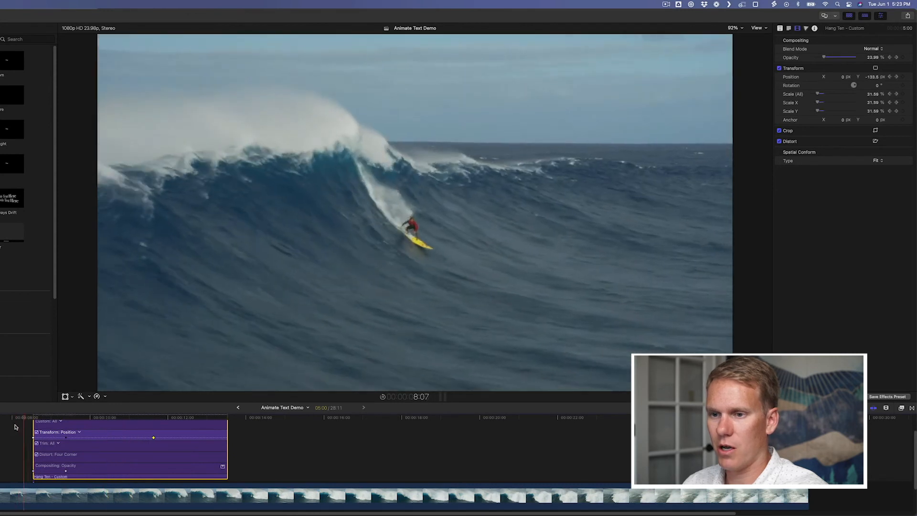
key("space")
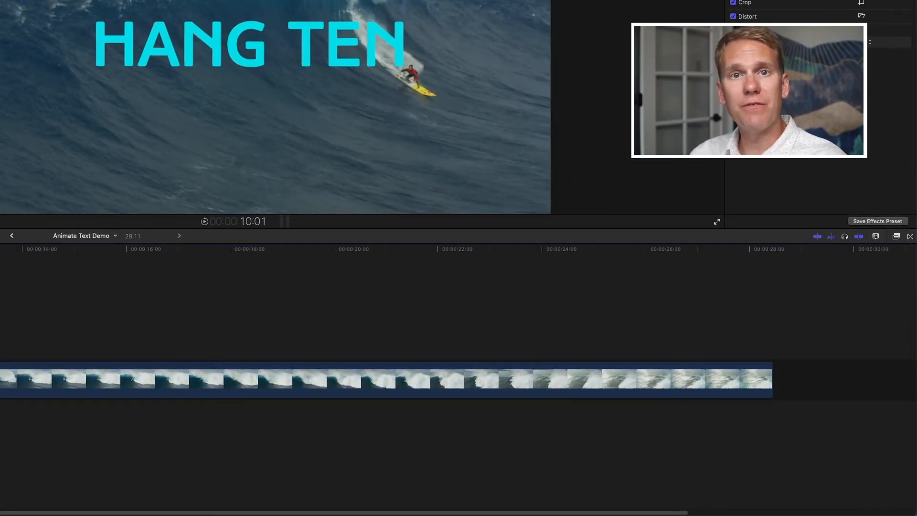
Browse the video effects to the Distortion category and apply Water Pane to the Hang Ten title
left_click(897, 237)
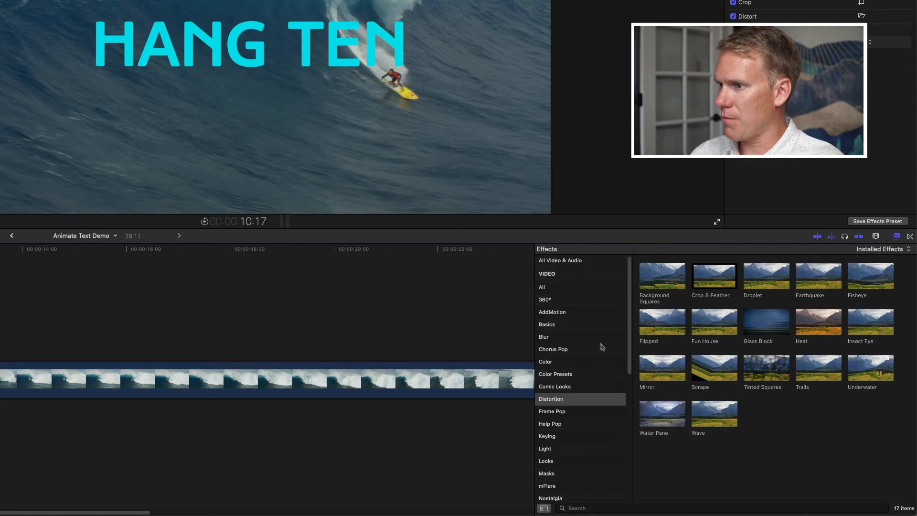
scroll(606, 353, "down", 10)
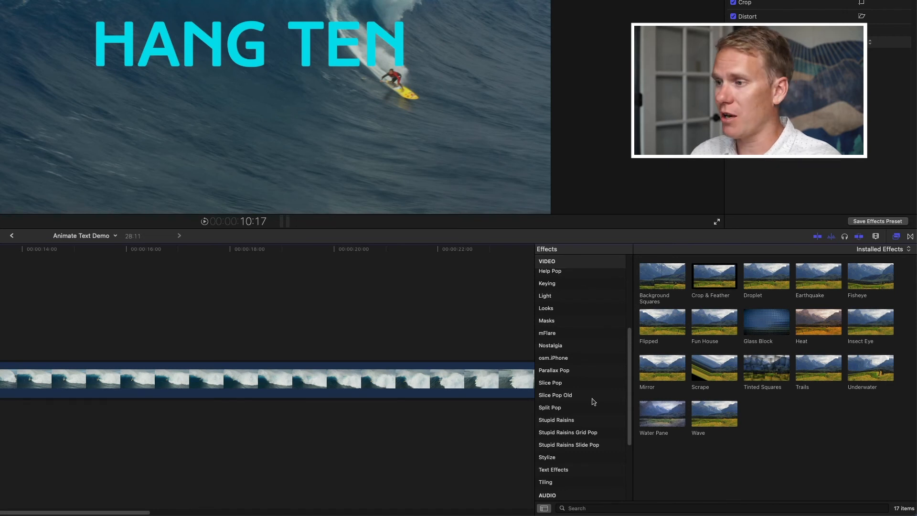
scroll(594, 401, "up", 8)
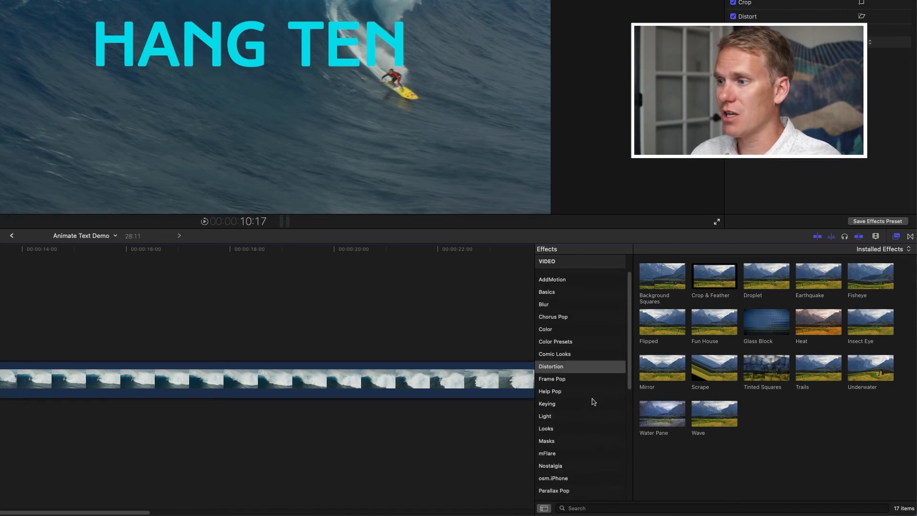
left_click(587, 371)
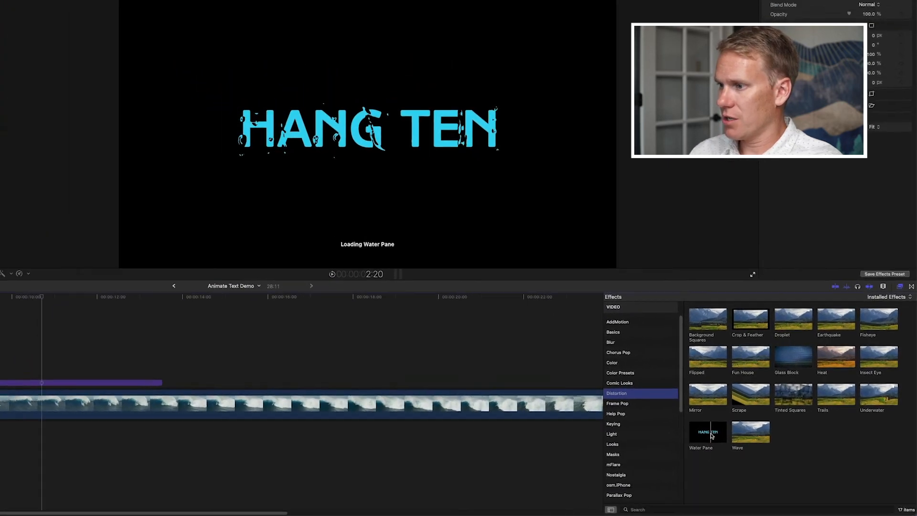
left_click_drag(664, 414, 133, 397)
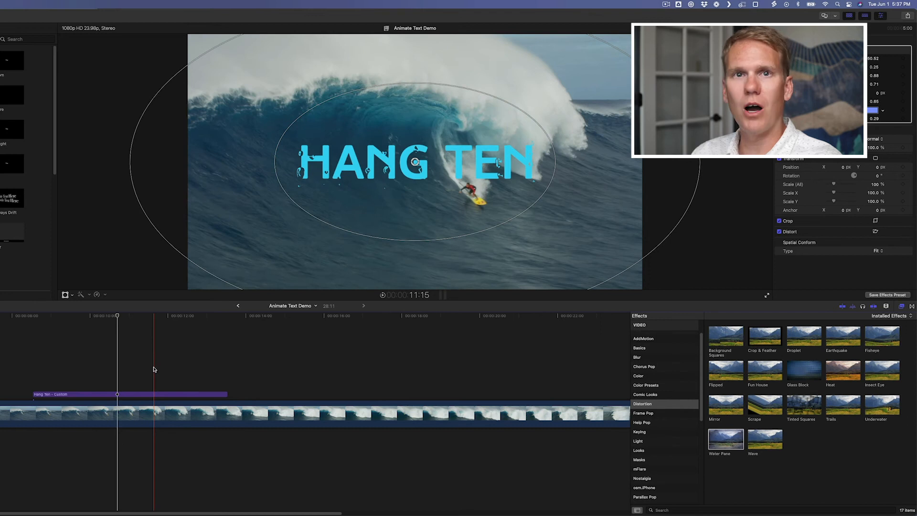
With the title selected around 11:01, sample its cyan lettering as Water Pane's Tint Color and darken it to teal
left_click(131, 375)
left_click(139, 393)
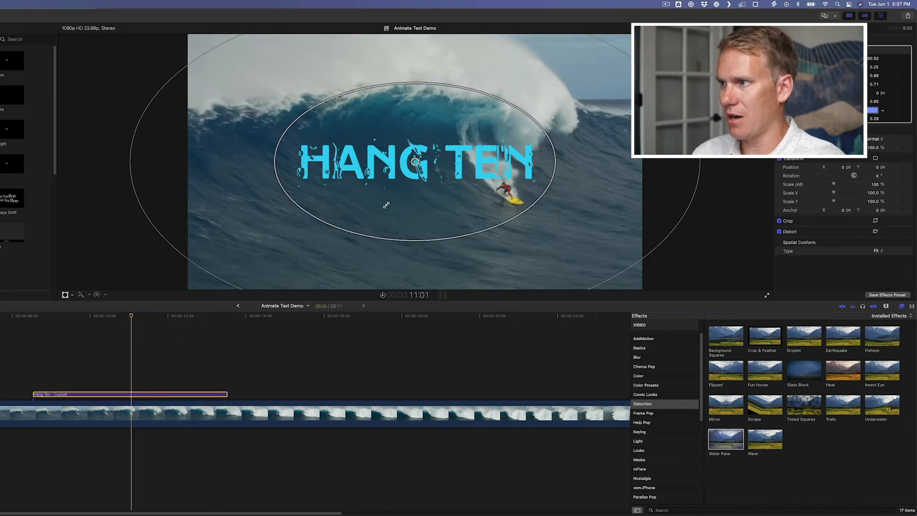
left_click(871, 110)
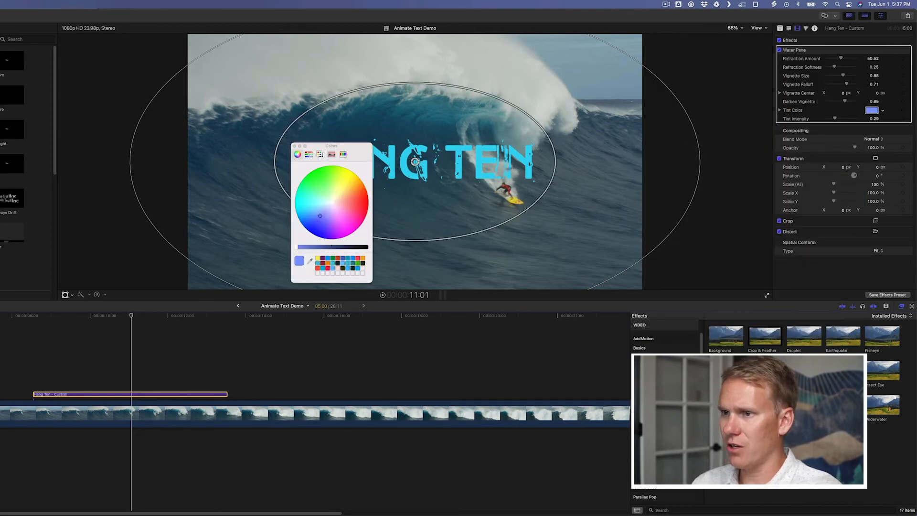
left_click(311, 262)
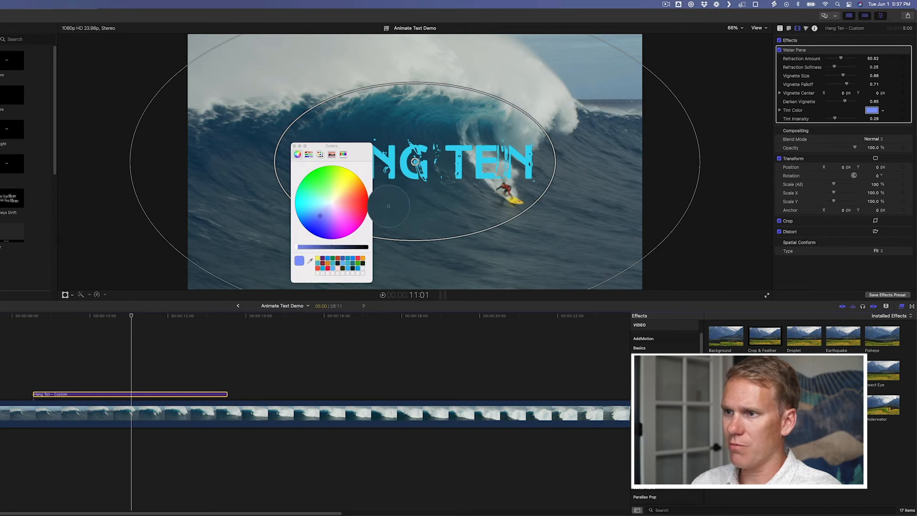
left_click(411, 175)
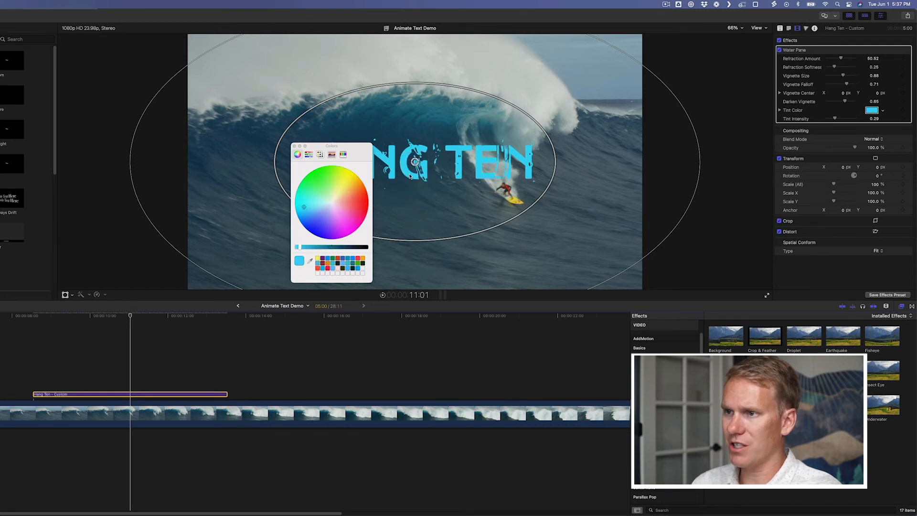
left_click_drag(313, 247, 325, 248)
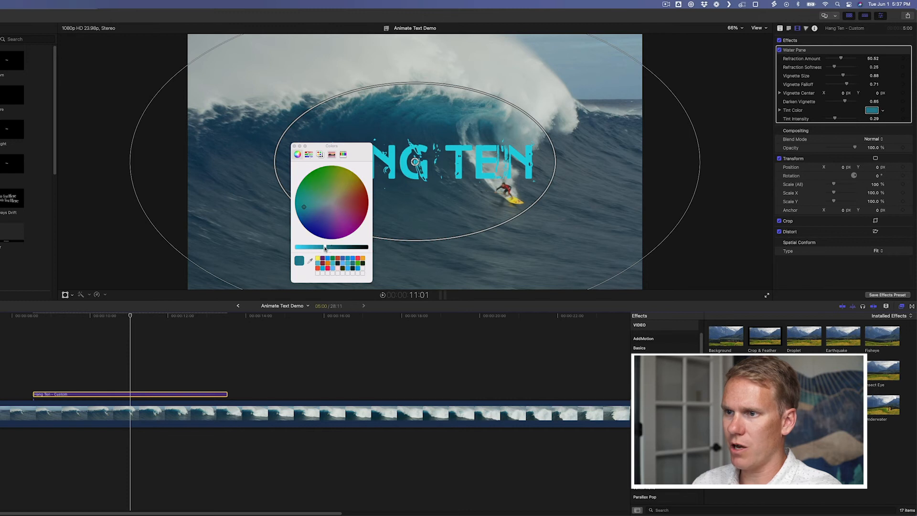
left_click(294, 146)
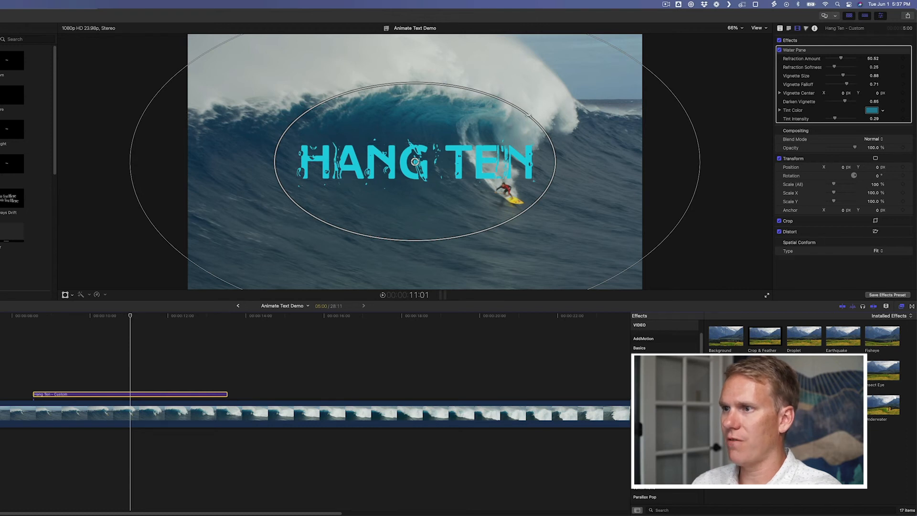
Resize Water Pane's vignette rings to a Vignette Size of 1.31 and Vignette Falloff of 0.39, and play the title
left_click_drag(552, 147, 448, 156)
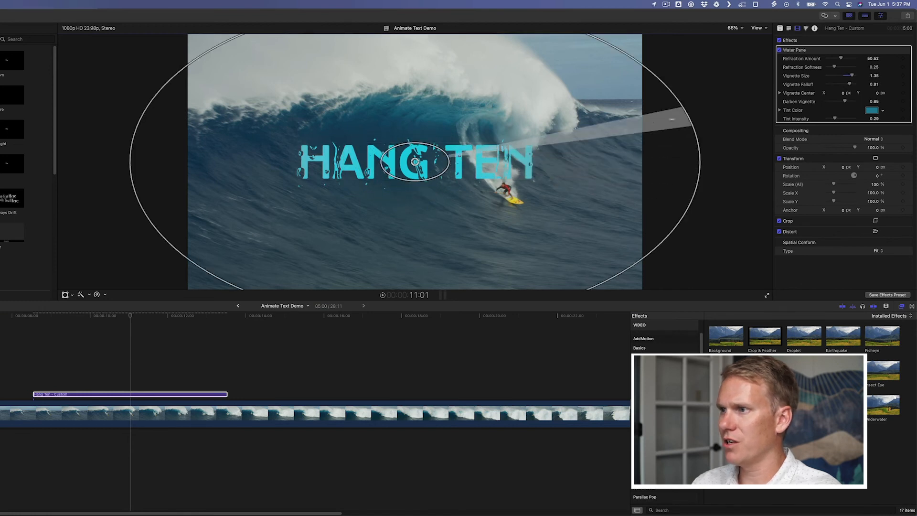
left_click_drag(692, 126, 568, 145)
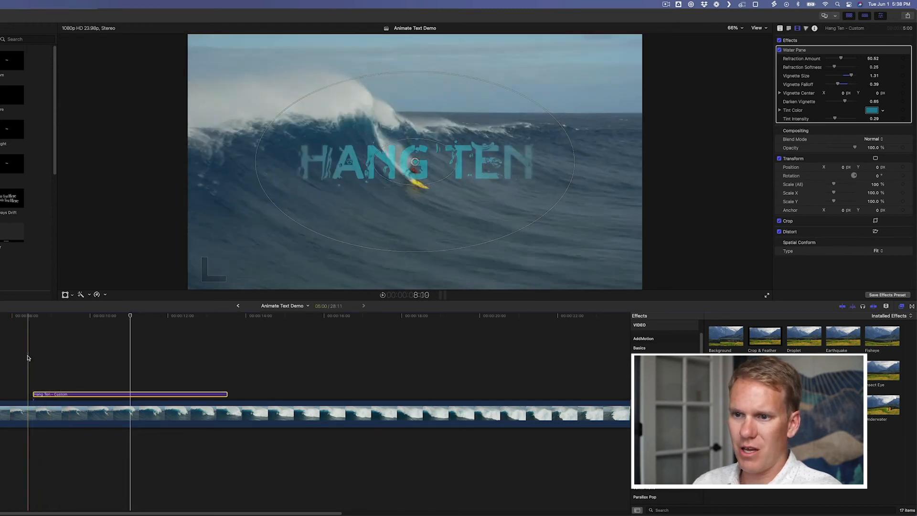
left_click(27, 358)
key("space")
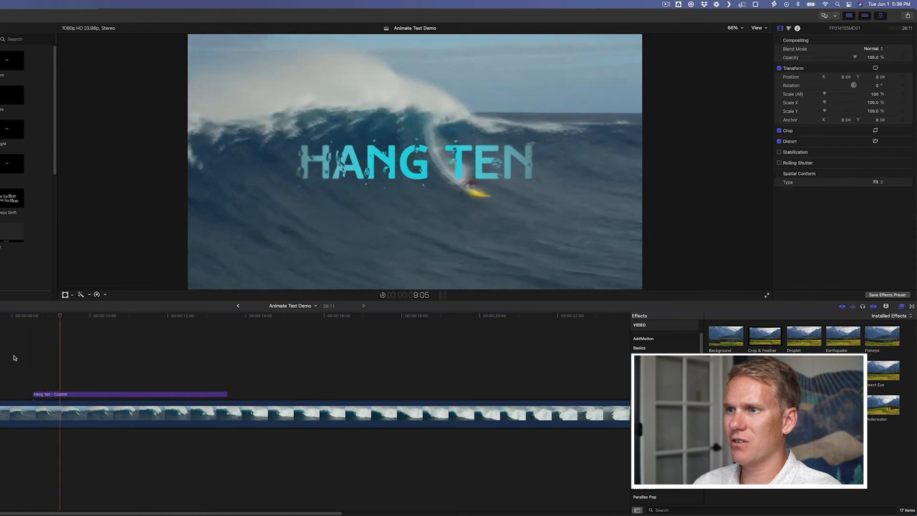
At the title's first frame, add an Opacity keyframe and set Opacity to 0%
left_click(115, 350)
left_click(32, 364)
left_click(44, 394)
key("l")
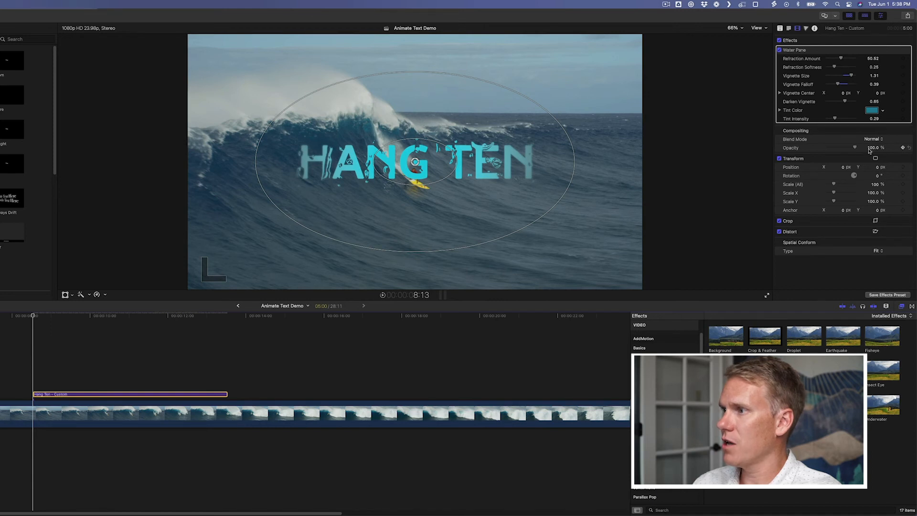
left_click_drag(855, 149, 797, 151)
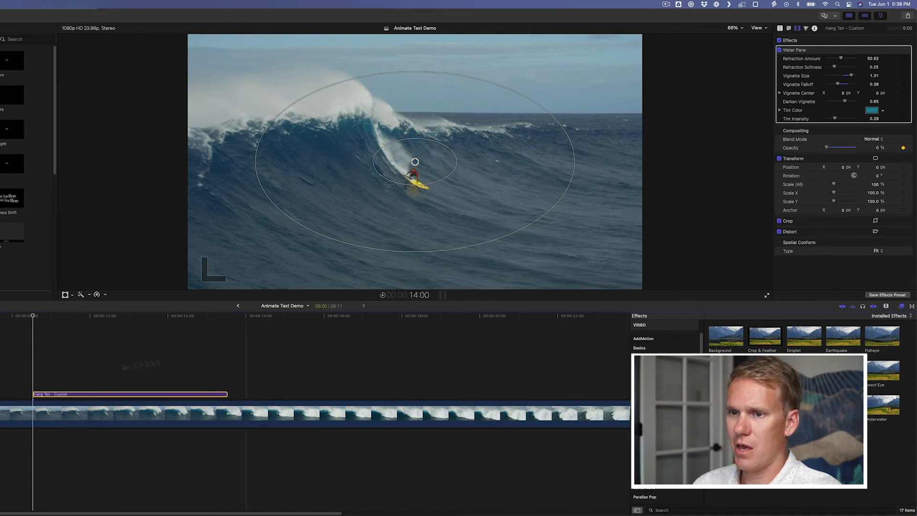
Set the title's Opacity to 100% at 9:09, play the fade-in, and park the playhead around 11:01
key("space")
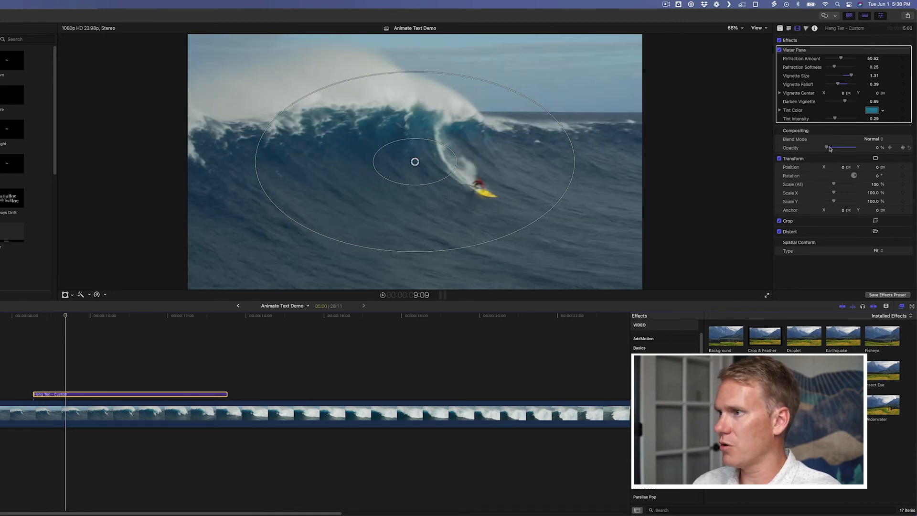
left_click_drag(830, 149, 867, 150)
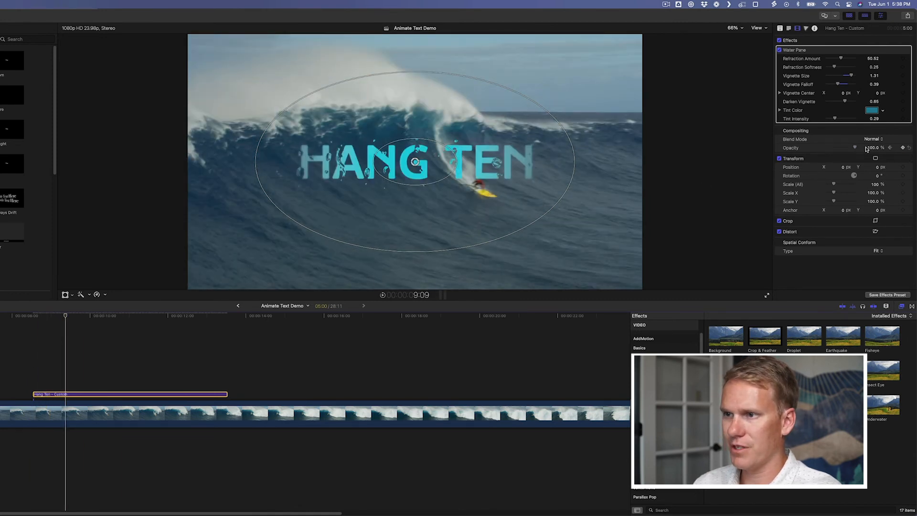
key("space")
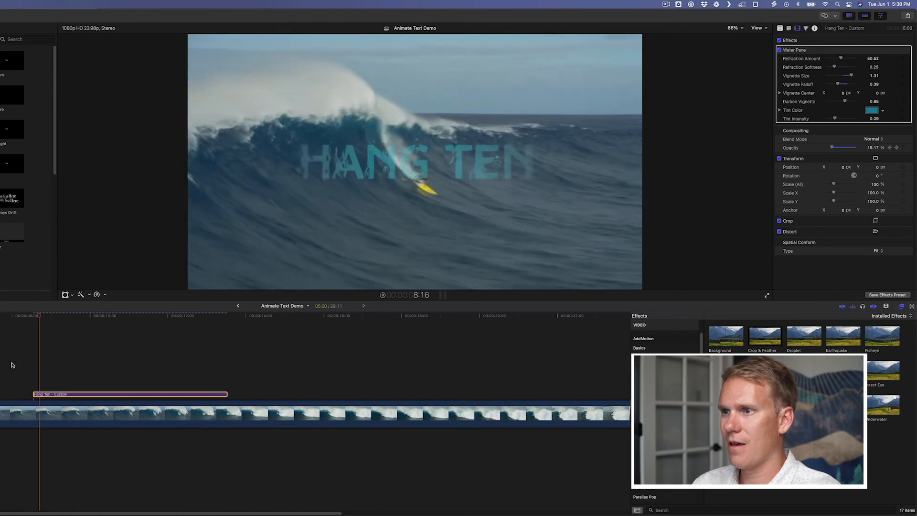
key("space")
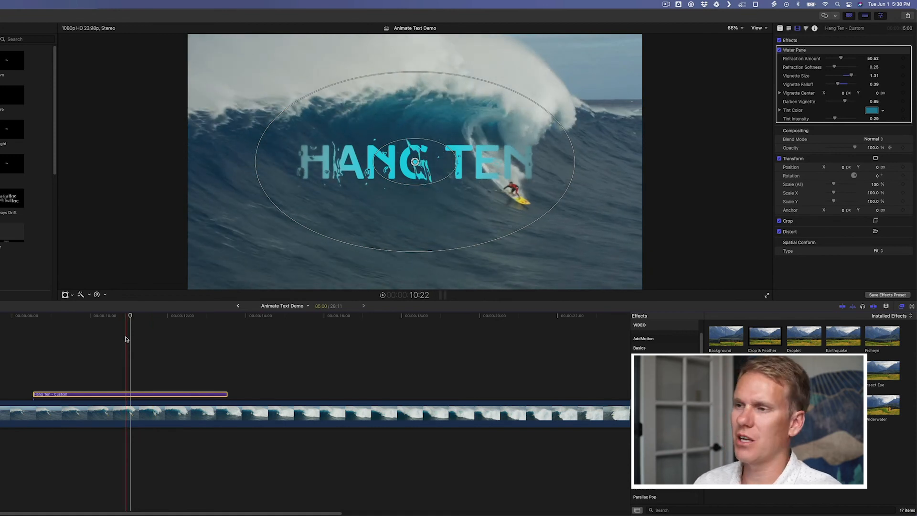
left_click(128, 340)
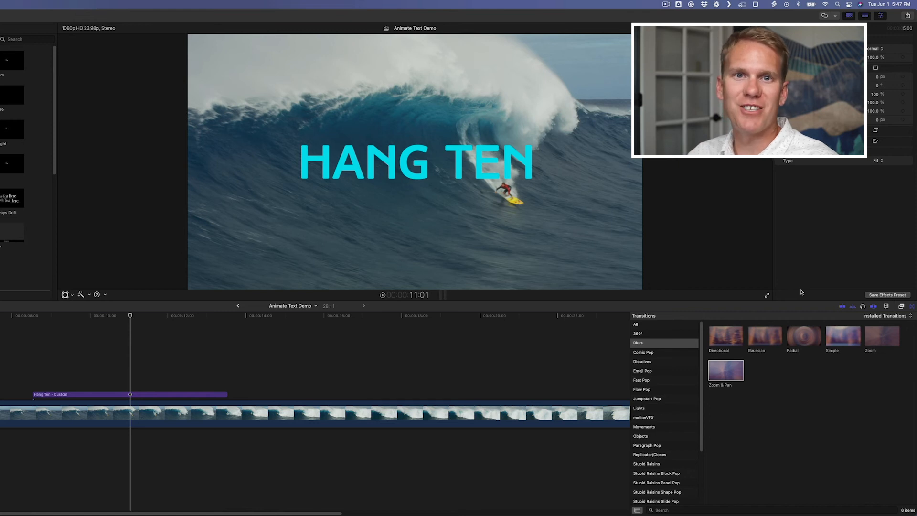
Try the Diagonal wipe transition on both ends of the Hang Ten title and play it from just before the title
scroll(671, 360, "down", 4)
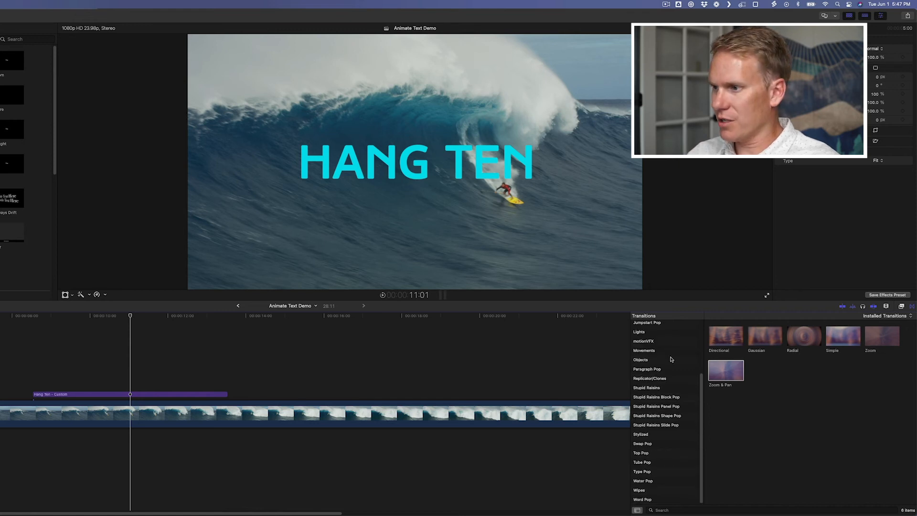
left_click(658, 491)
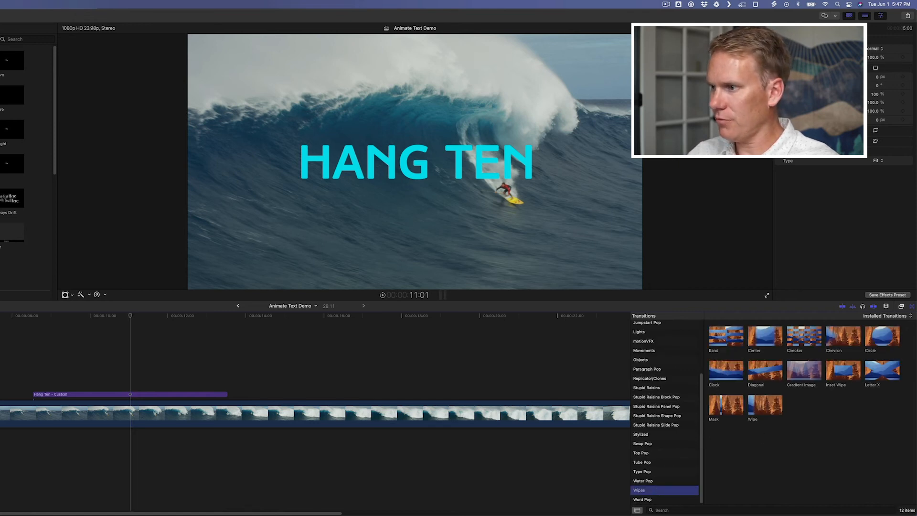
left_click_drag(770, 371, 145, 396)
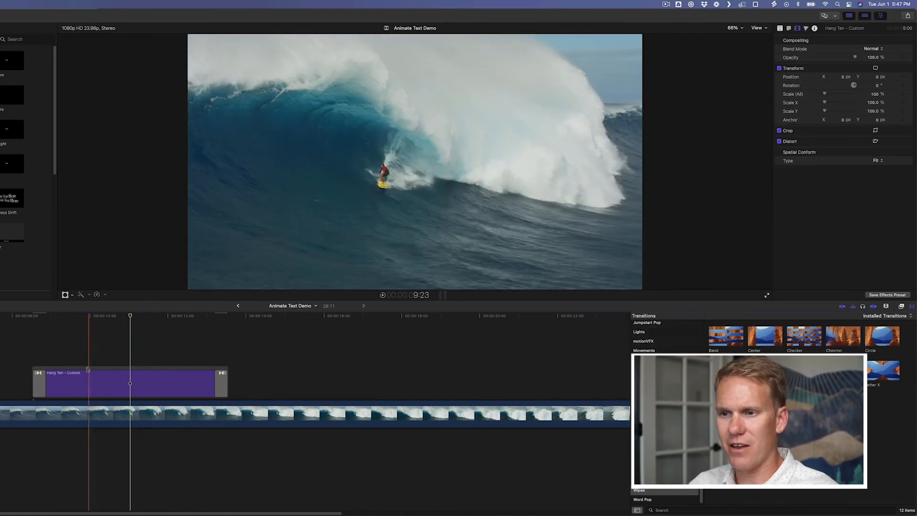
left_click(89, 409)
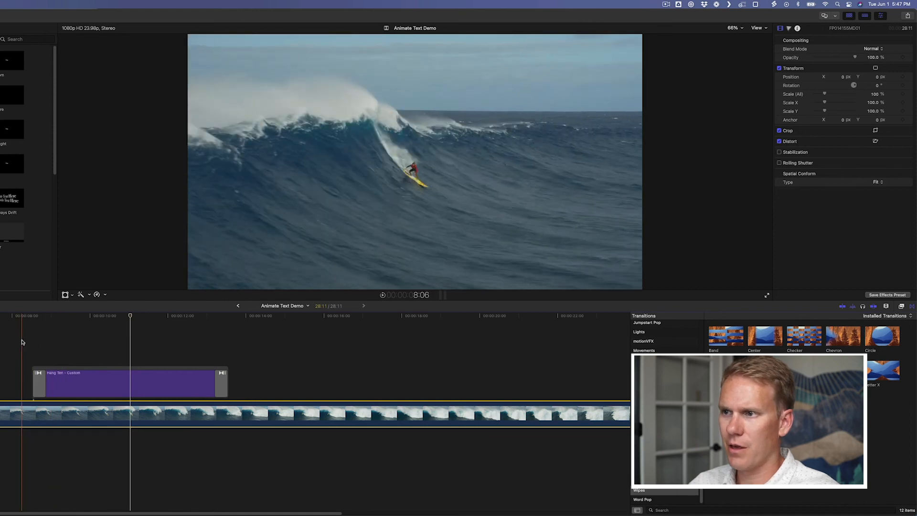
key("space")
key("space")
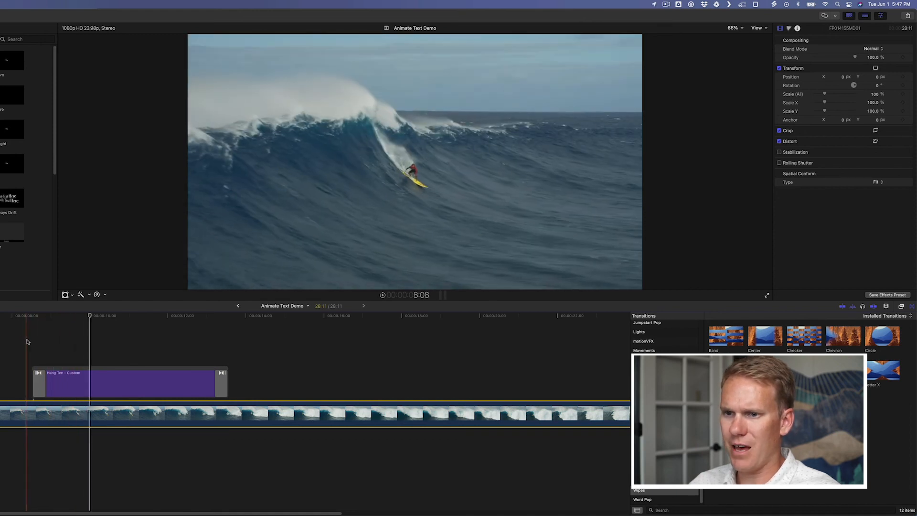
Lengthen the title's opening Diagonal transition to 2:07 and play the slower wipe-in
left_click(40, 345)
left_click(41, 388)
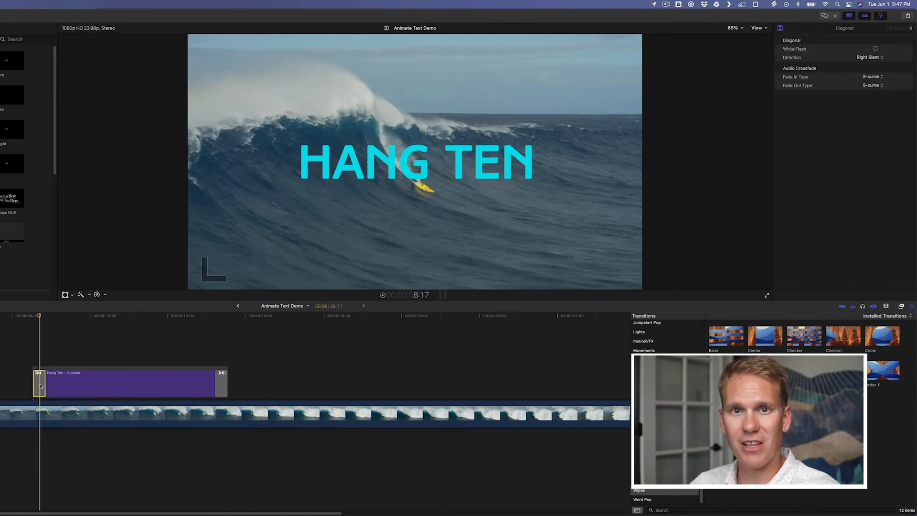
left_click_drag(41, 386, 93, 381)
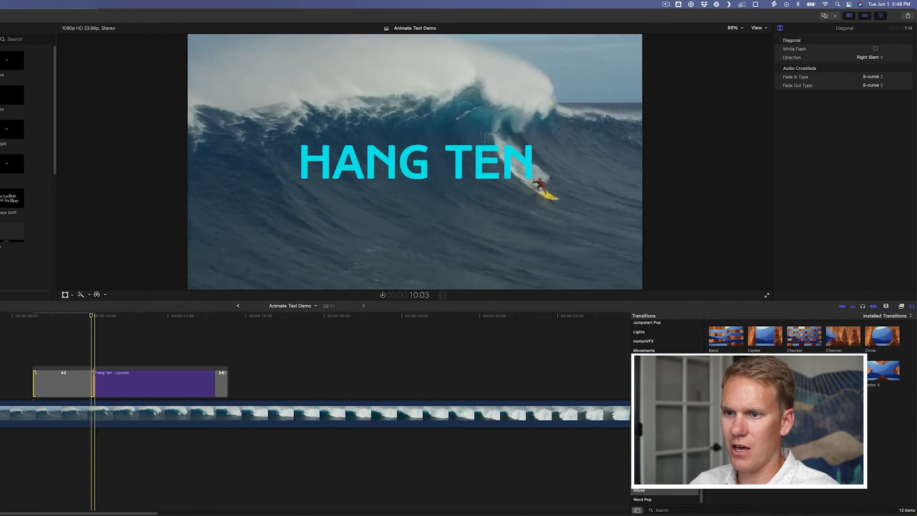
left_click_drag(93, 377, 122, 378)
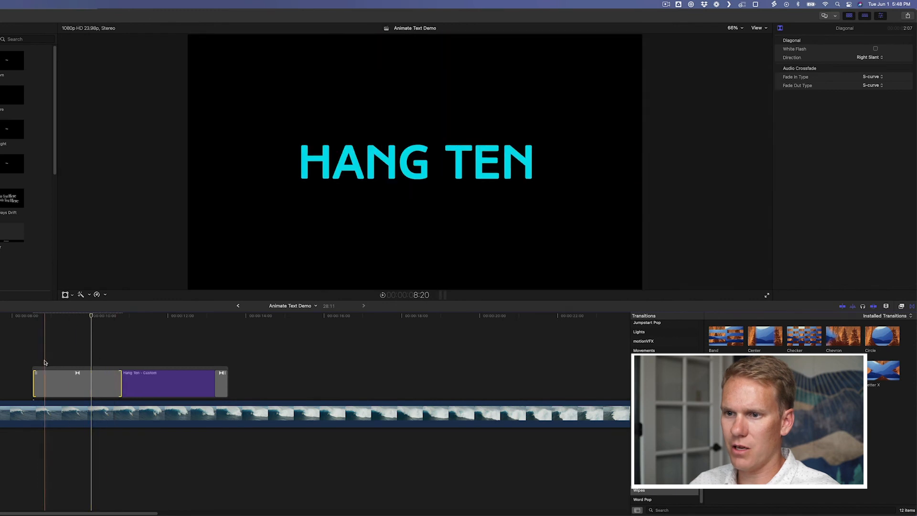
key("space")
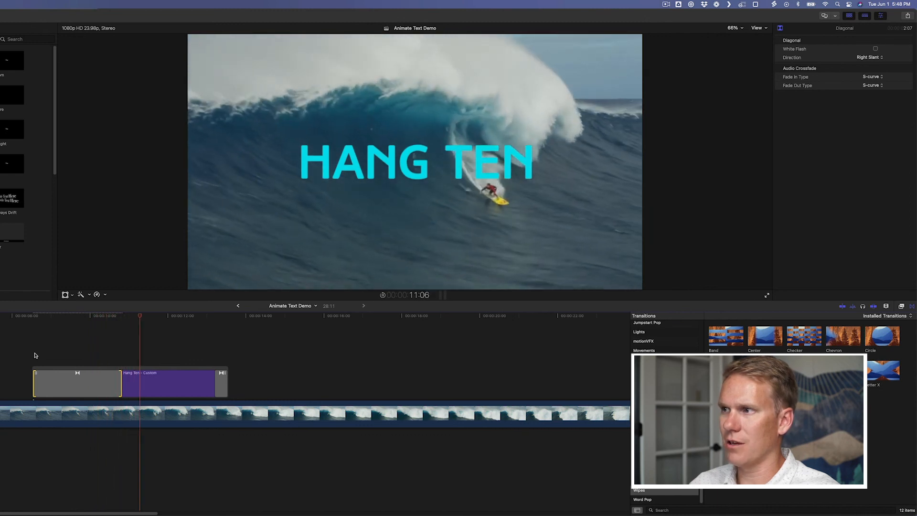
key("space")
Lengthen the title's closing Diagonal transition to 1:06 and play the wipes at both ends
left_click(219, 384)
left_click_drag(218, 382, 177, 379)
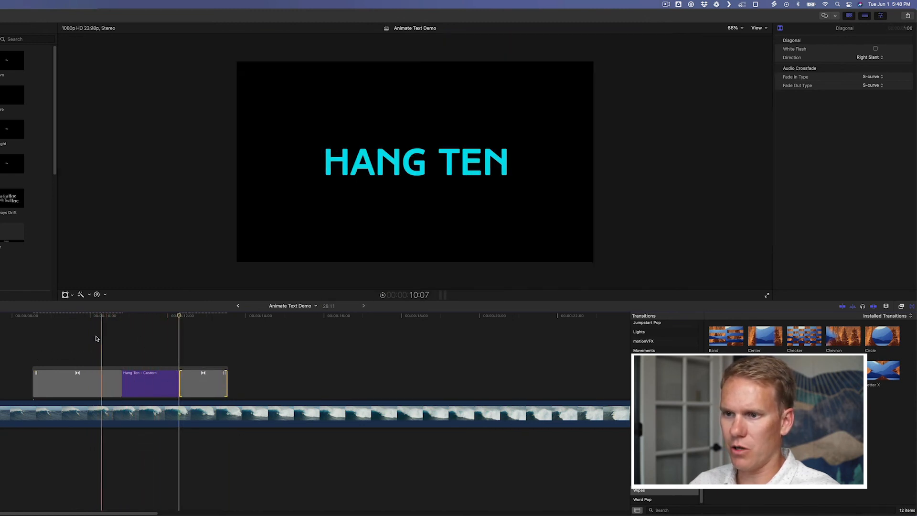
key("space")
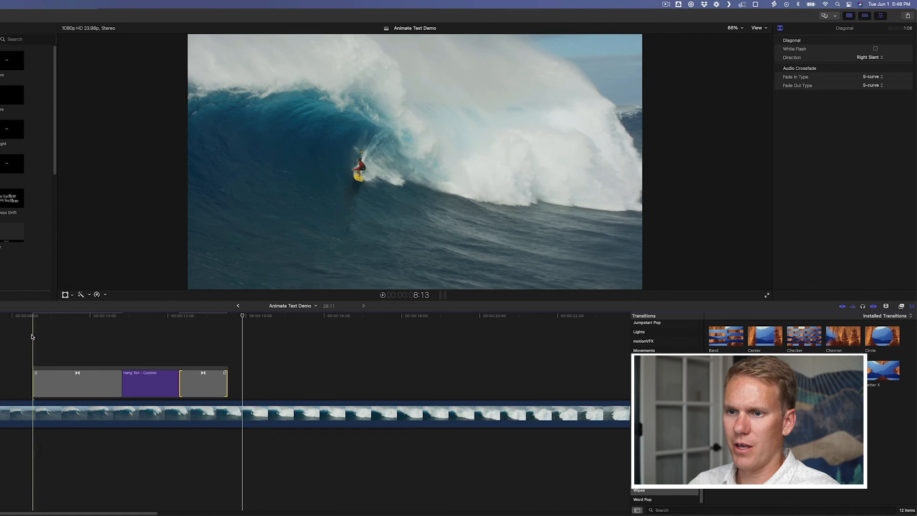
key("space")
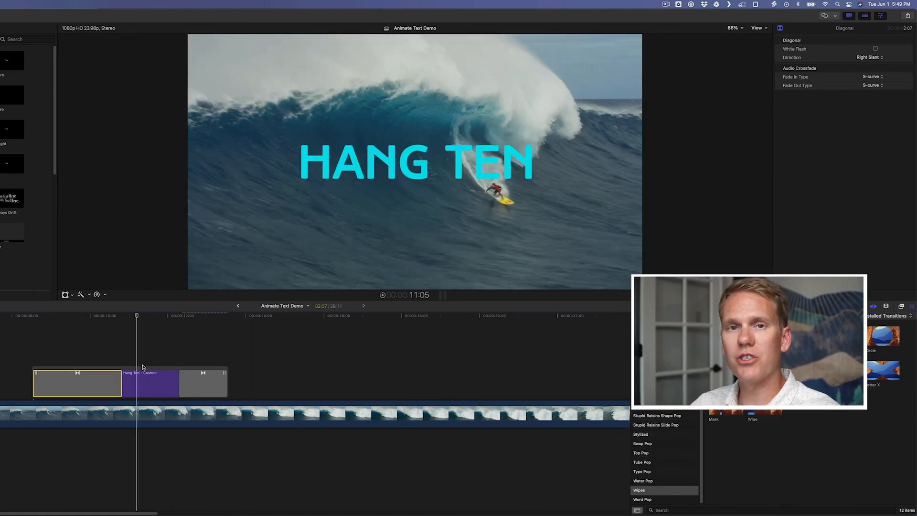
Undo both transition length changes and the Diagonal transitions on the title
key("super+z")
key("super+z")
key("super+z")
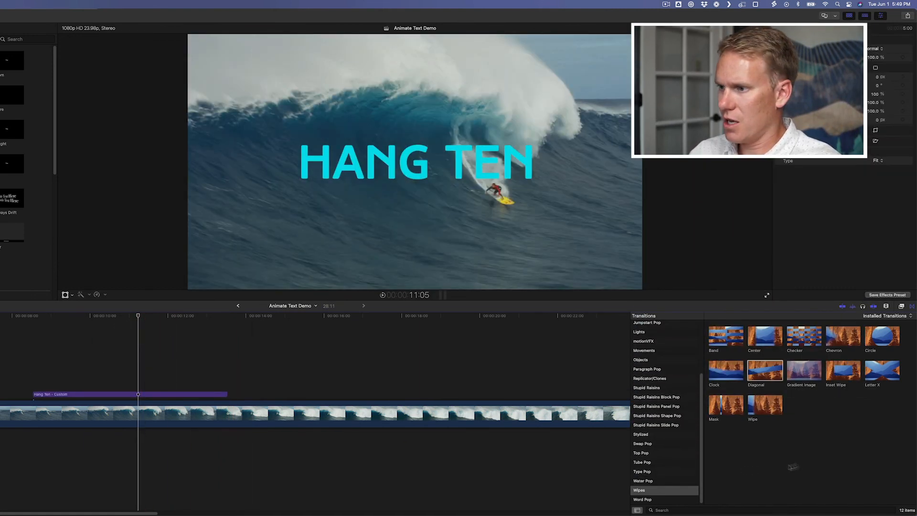
Add the Ripple transition from the Movements category to both ends of the title and play the opening
scroll(685, 463, "up", 3)
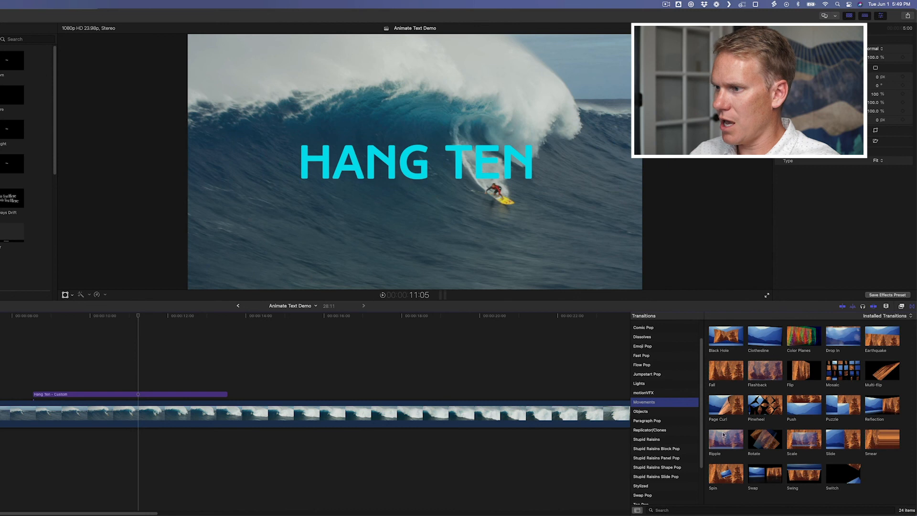
left_click_drag(724, 438, 135, 396)
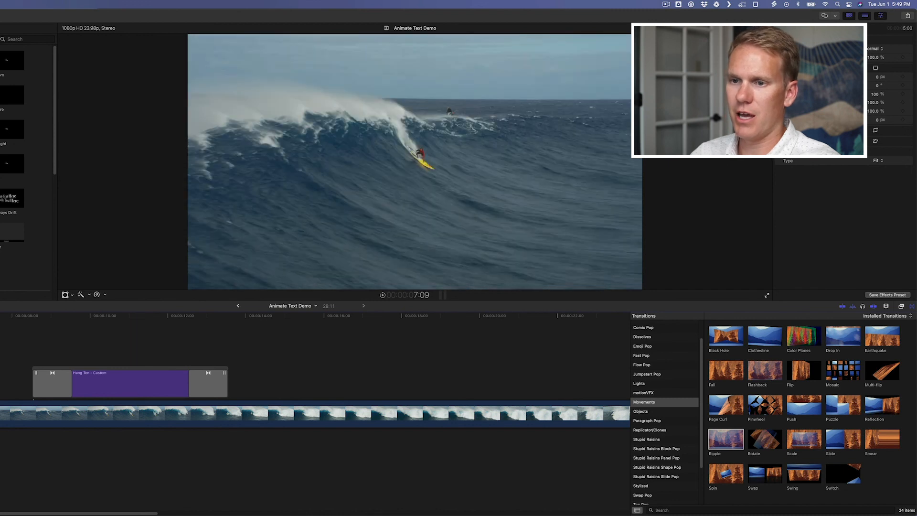
key("space")
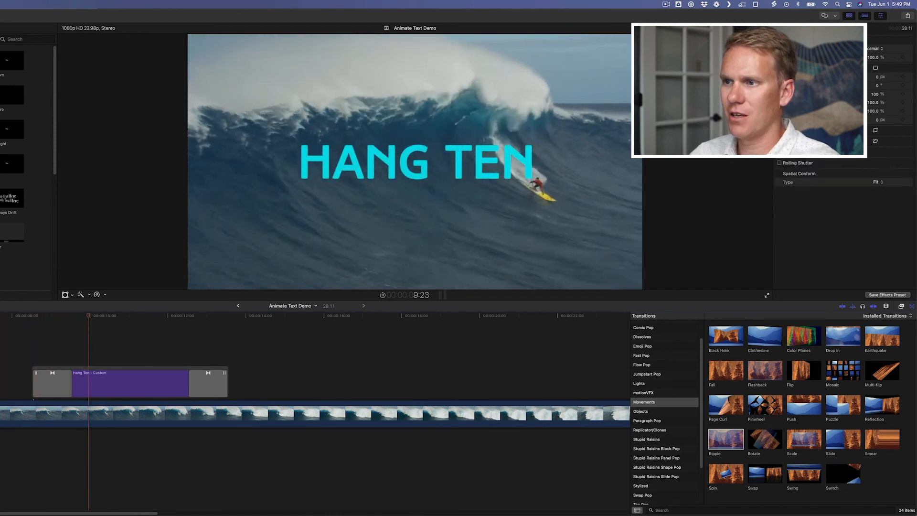
key("space")
Review the Ripple transitions at the title's start and end, and view the closing transition's parameters
left_click(38, 333)
key("space")
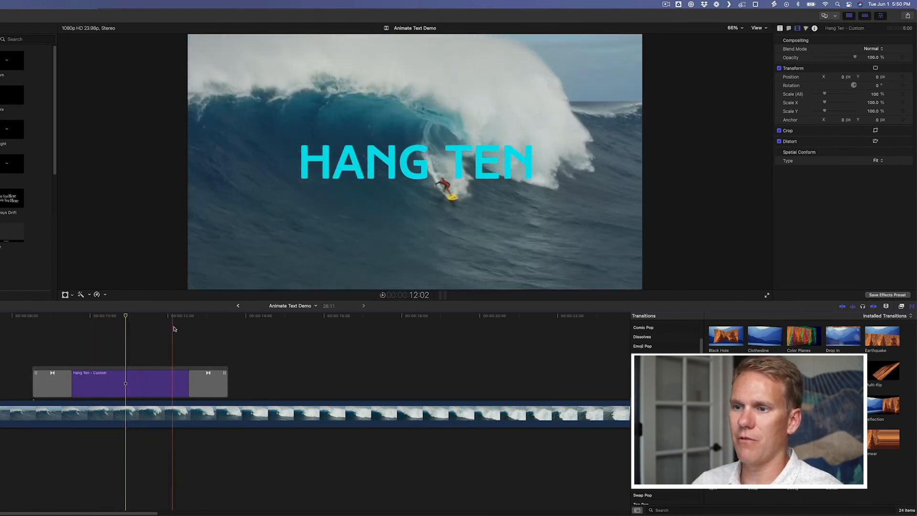
key("l")
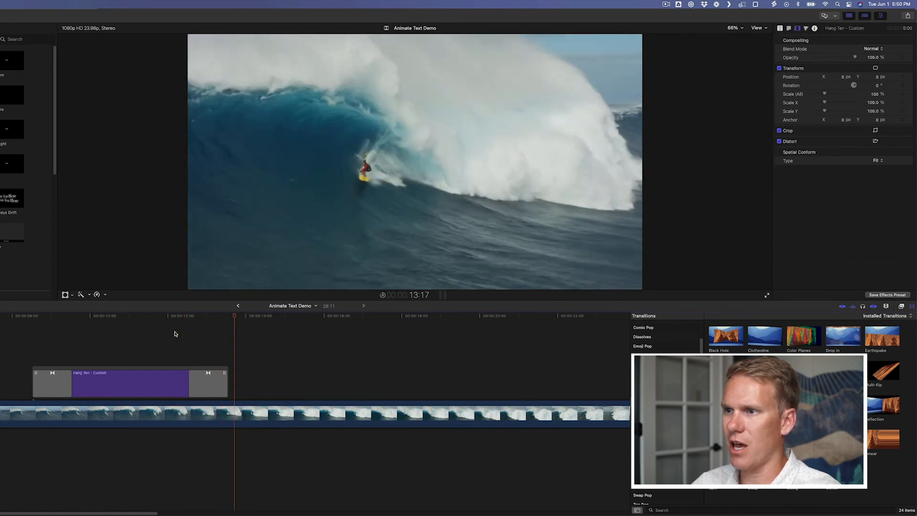
key("space")
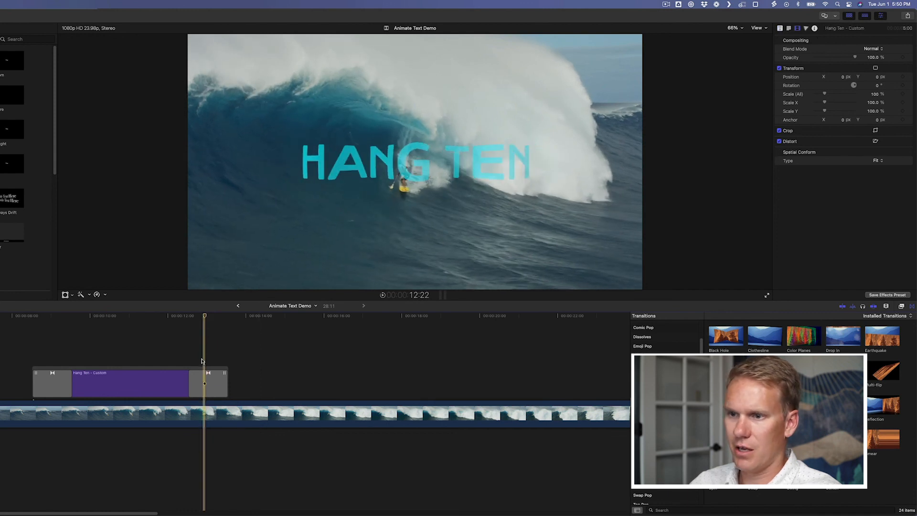
left_click(209, 388)
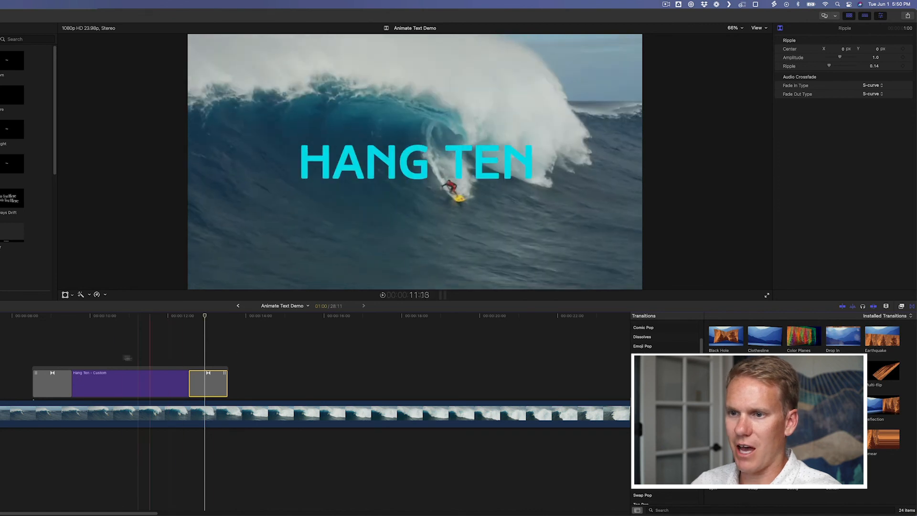
left_click(43, 325)
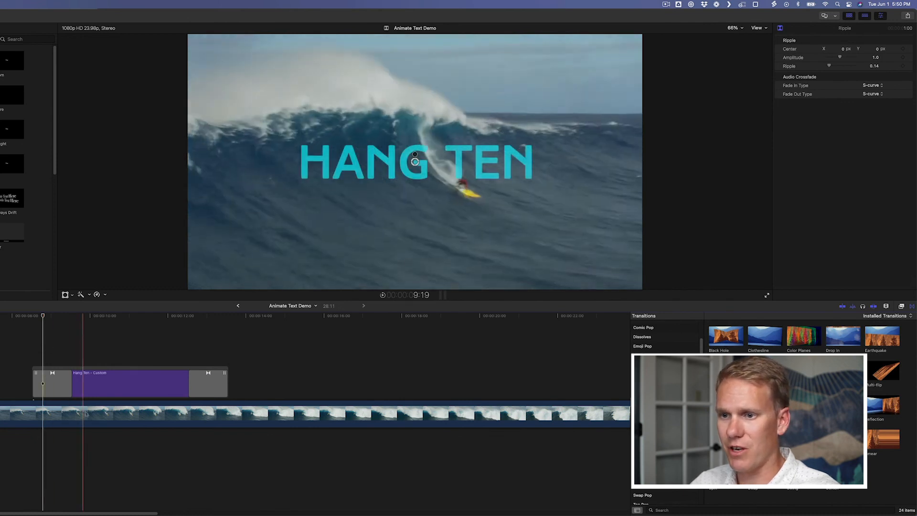
key("l")
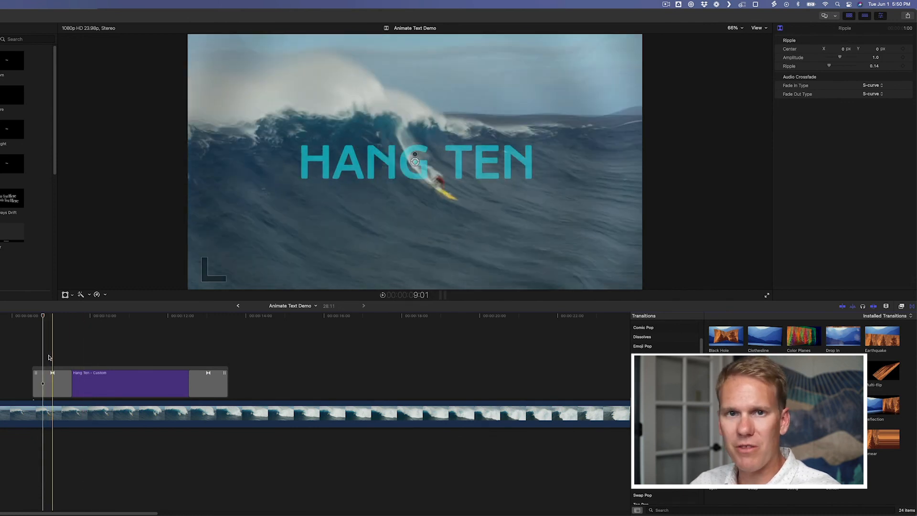